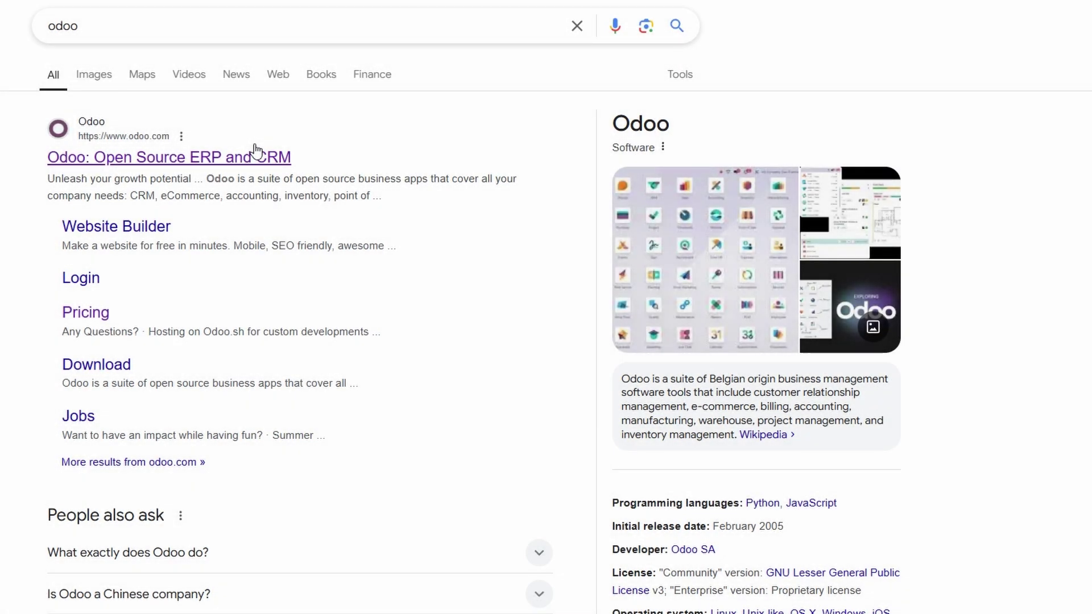
pyautogui.click(255, 152)
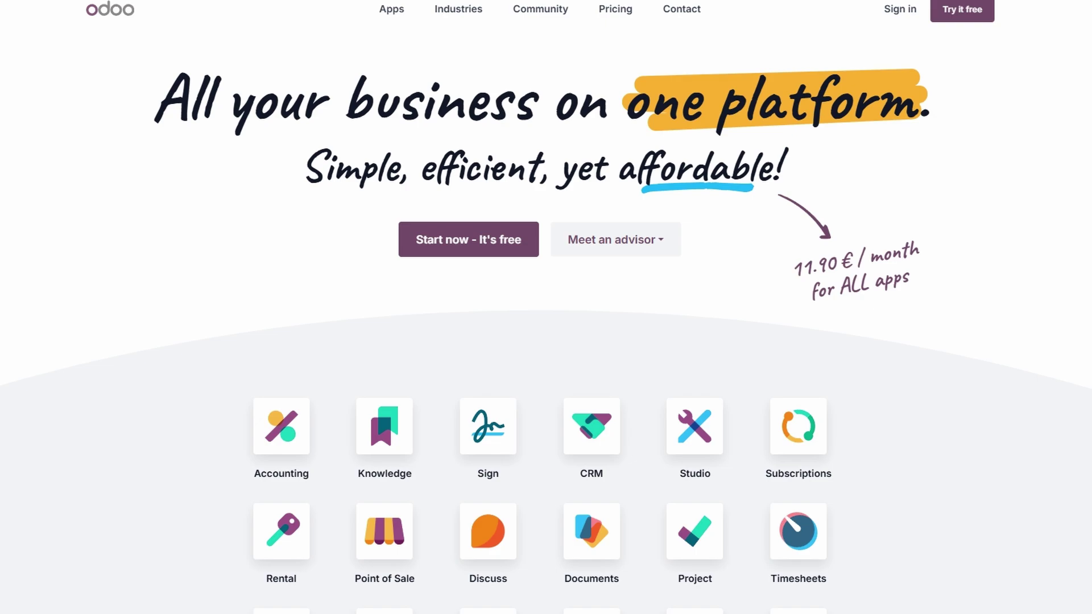
pyautogui.scroll(-2, 546, 330)
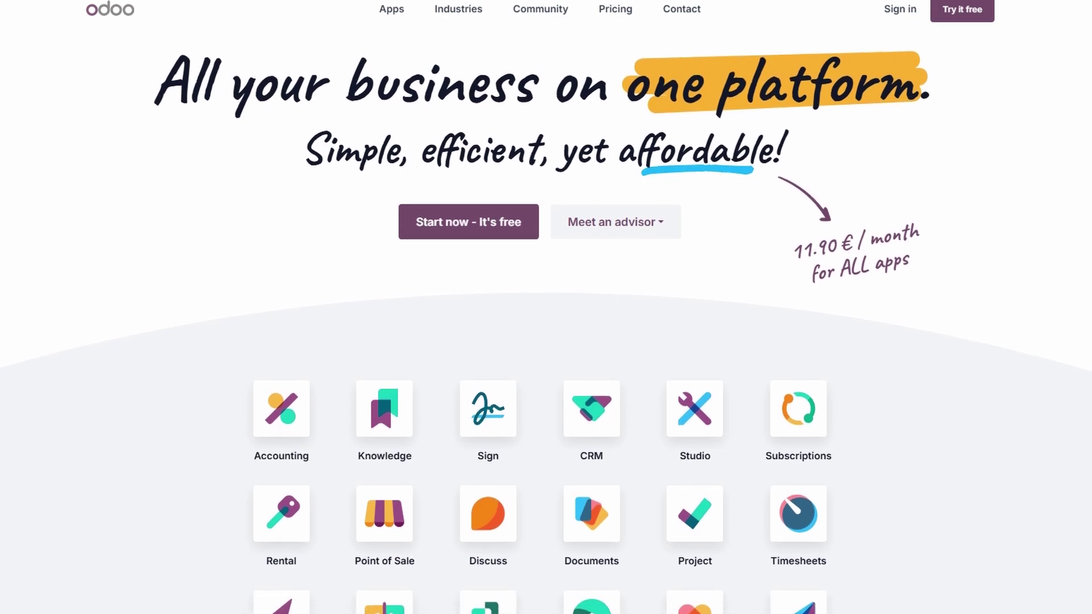
pyautogui.scroll(-1, 545, 330)
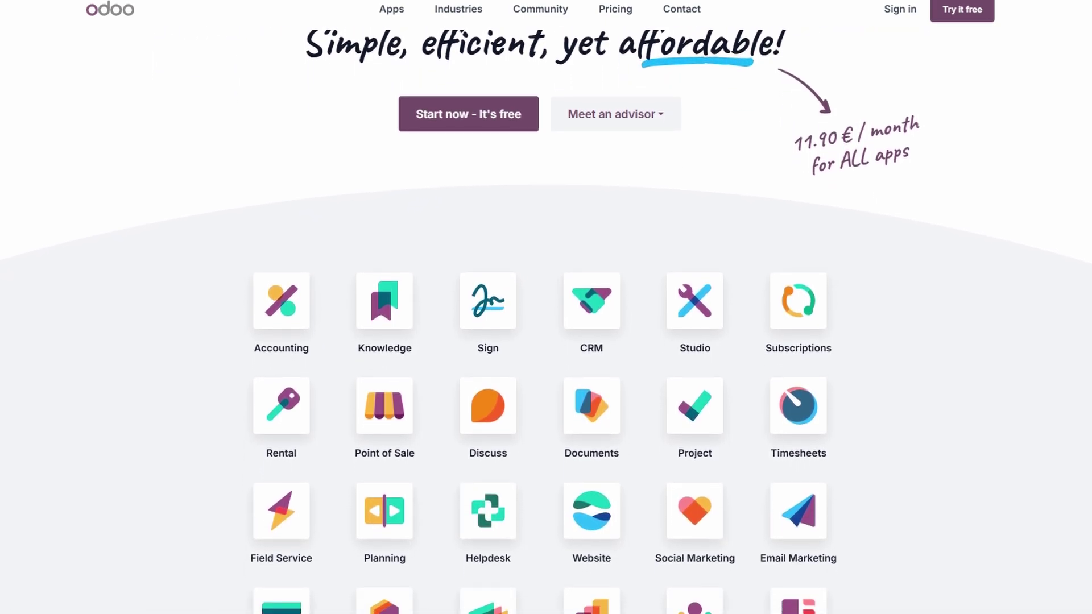
pyautogui.scroll(-1, 545, 330)
pyautogui.scroll(-1, 546, 330)
pyautogui.scroll(-1, 546, 330)
pyautogui.scroll(-1, 546, 330)
pyautogui.scroll(-1, 546, 329)
pyautogui.scroll(-1, 546, 330)
pyautogui.scroll(-1, 546, 330)
pyautogui.scroll(-1, 546, 330)
pyautogui.scroll(-1, 546, 330)
pyautogui.scroll(-1, 546, 330)
pyautogui.scroll(-1, 546, 329)
pyautogui.scroll(-1, 546, 329)
pyautogui.scroll(-1, 546, 330)
pyautogui.scroll(-1, 546, 330)
pyautogui.scroll(-1, 546, 330)
pyautogui.scroll(-1, 546, 330)
pyautogui.scroll(-1, 546, 330)
pyautogui.scroll(-1, 545, 330)
pyautogui.scroll(-1, 546, 329)
pyautogui.scroll(-1, 546, 330)
pyautogui.scroll(-1, 546, 329)
pyautogui.scroll(-1, 546, 330)
pyautogui.scroll(-1, 546, 330)
pyautogui.scroll(-1, 546, 330)
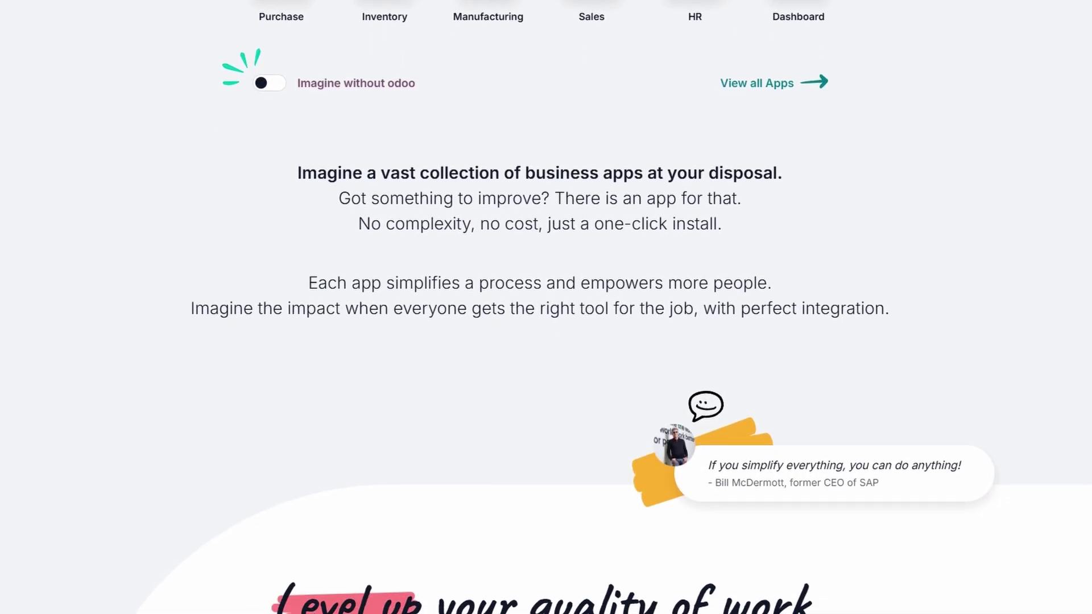
pyautogui.scroll(-1, 546, 330)
pyautogui.scroll(-1, 546, 330)
pyautogui.scroll(-1, 546, 329)
pyautogui.scroll(-1, 546, 330)
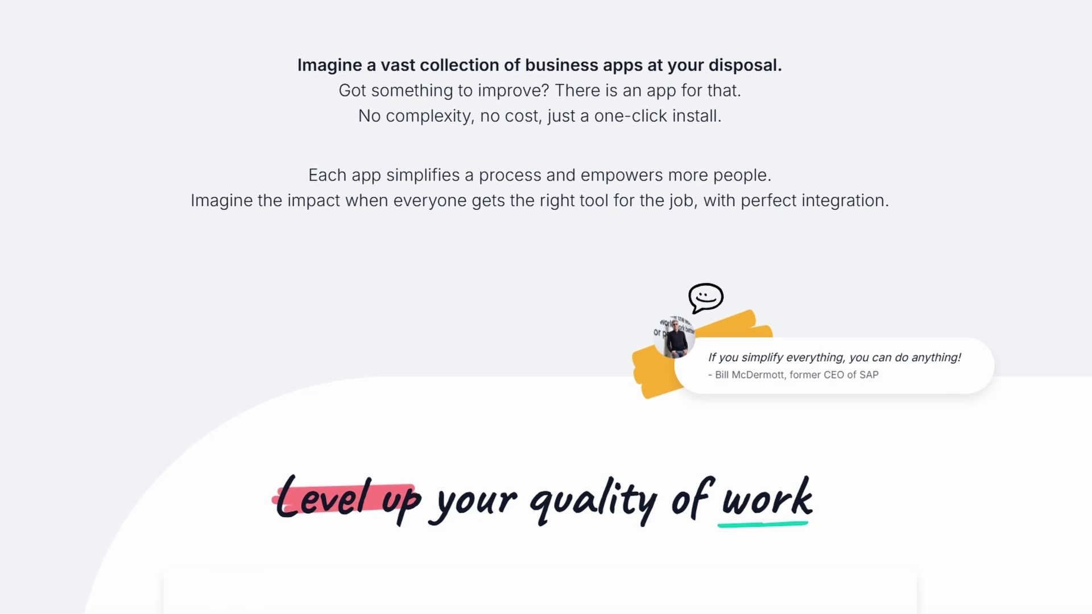
pyautogui.scroll(-1, 546, 330)
pyautogui.scroll(-1, 545, 330)
pyautogui.scroll(-1, 546, 330)
pyautogui.scroll(-1, 546, 330)
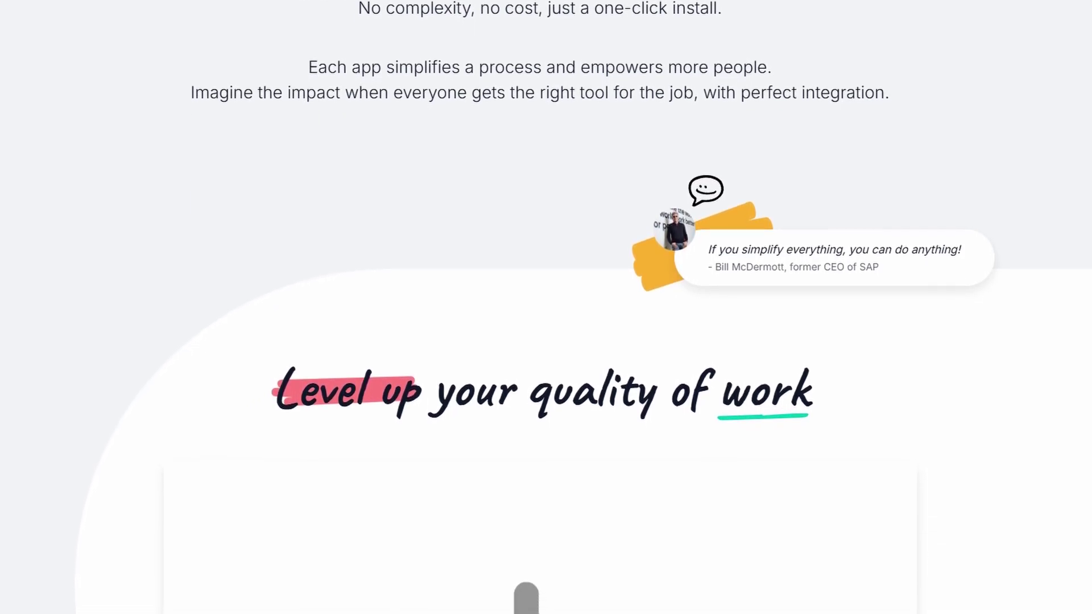
pyautogui.scroll(-1, 546, 330)
pyautogui.scroll(-1, 545, 330)
pyautogui.scroll(-1, 546, 329)
pyautogui.scroll(-1, 546, 330)
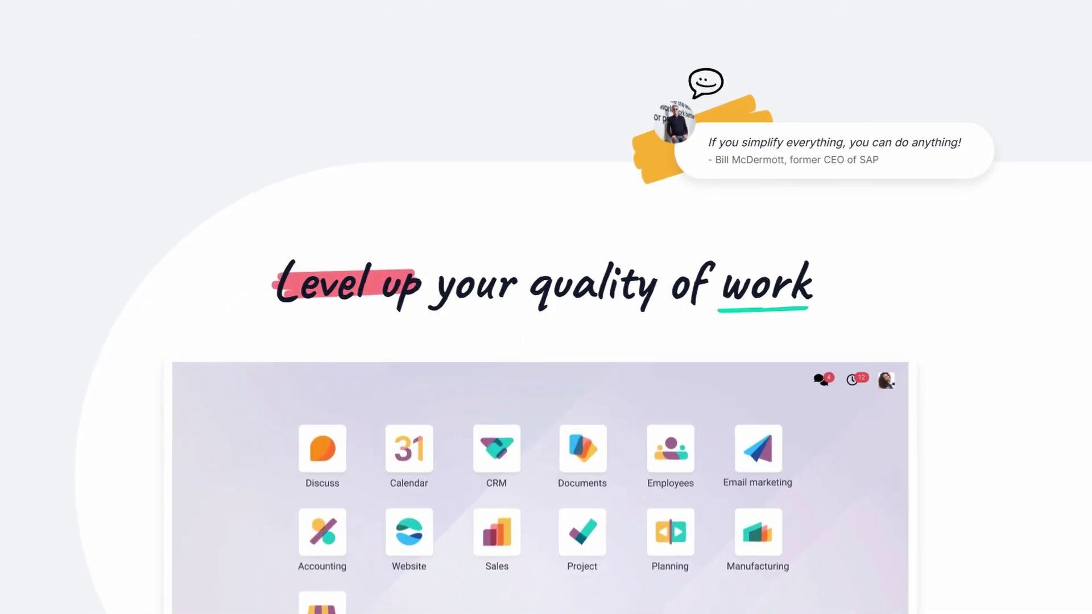
pyautogui.scroll(-1, 545, 330)
pyautogui.scroll(-1, 546, 330)
pyautogui.scroll(-1, 546, 330)
pyautogui.scroll(-1, 546, 330)
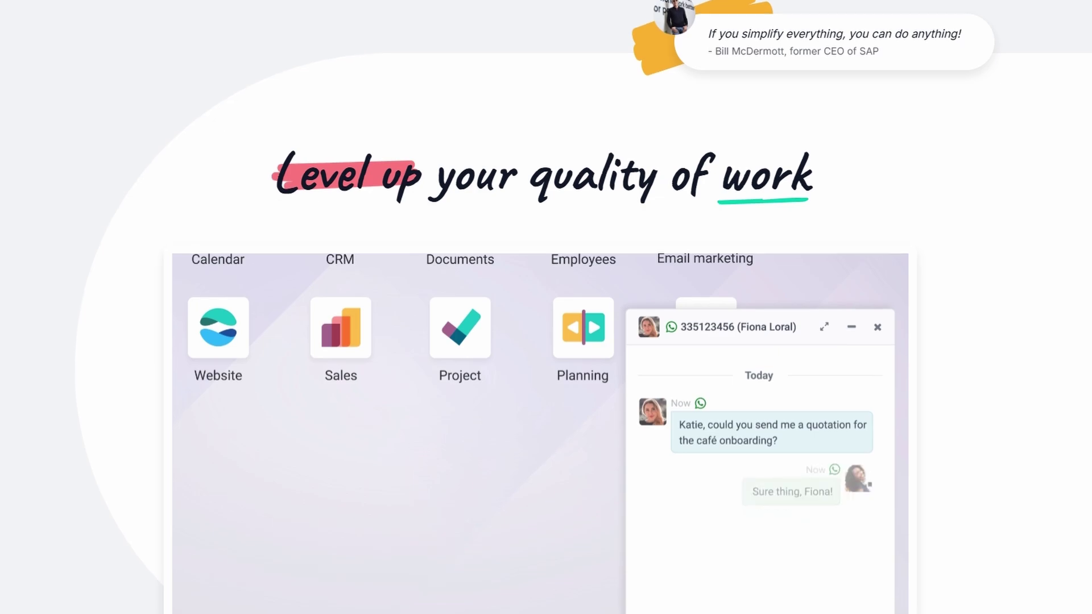
pyautogui.scroll(-1, 546, 330)
pyautogui.scroll(-1, 546, 330)
pyautogui.scroll(-1, 546, 330)
pyautogui.scroll(-1, 546, 330)
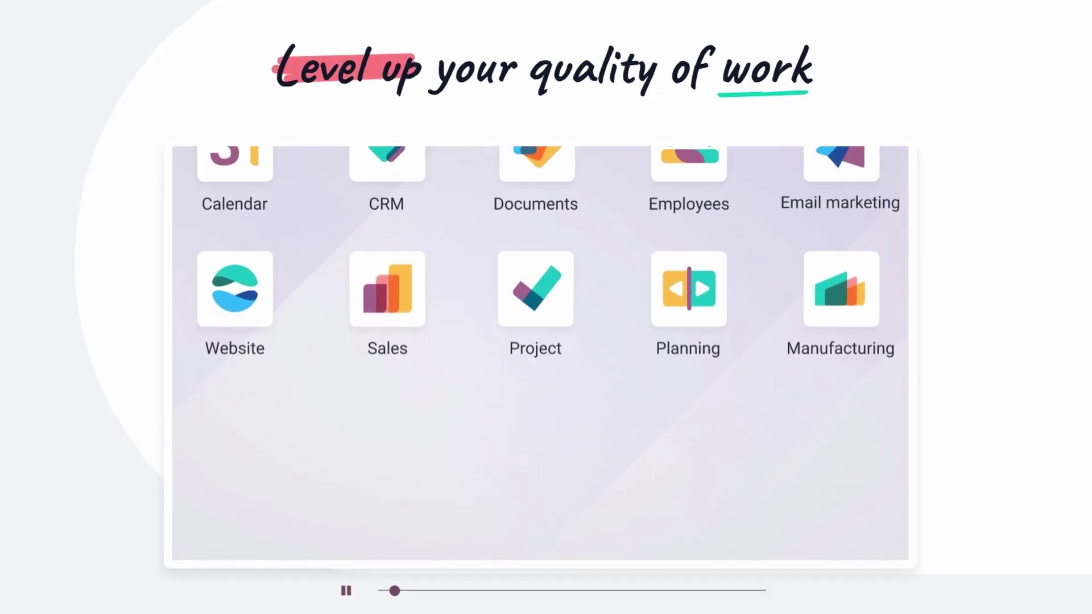
pyautogui.scroll(-1, 546, 330)
pyautogui.scroll(-1, 546, 330)
pyautogui.scroll(-1, 546, 330)
pyautogui.scroll(-1, 546, 329)
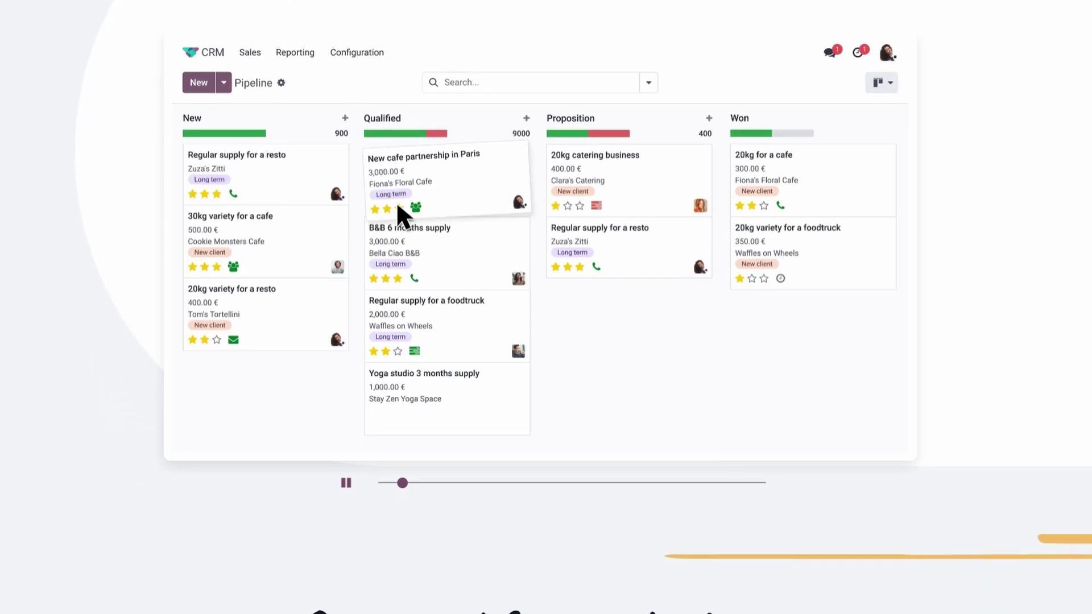
pyautogui.scroll(-1, 546, 329)
pyautogui.scroll(-1, 546, 329)
pyautogui.scroll(-1, 545, 330)
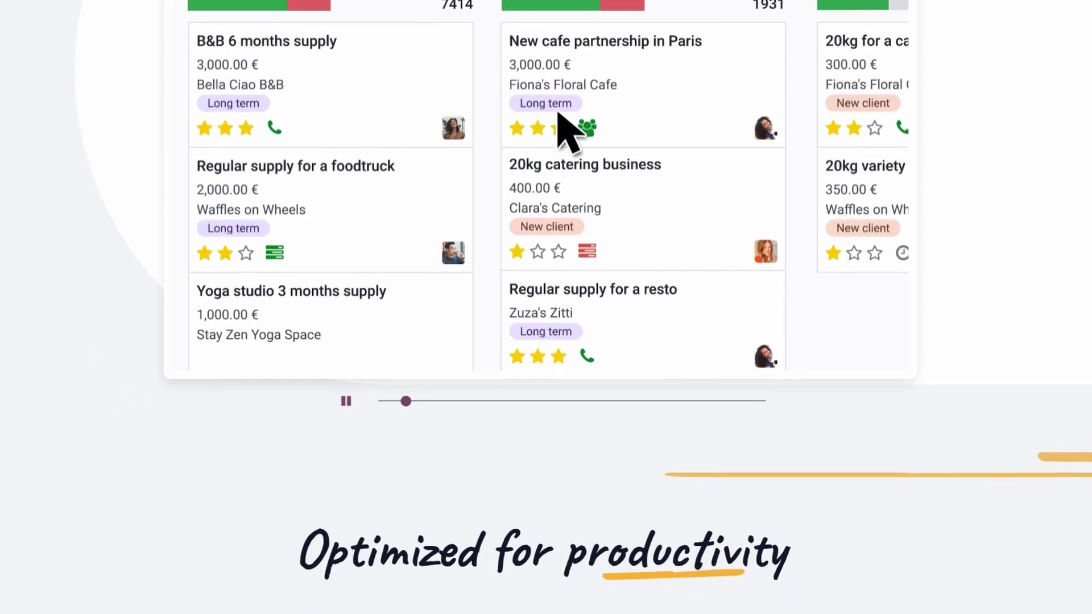
pyautogui.scroll(-1, 546, 329)
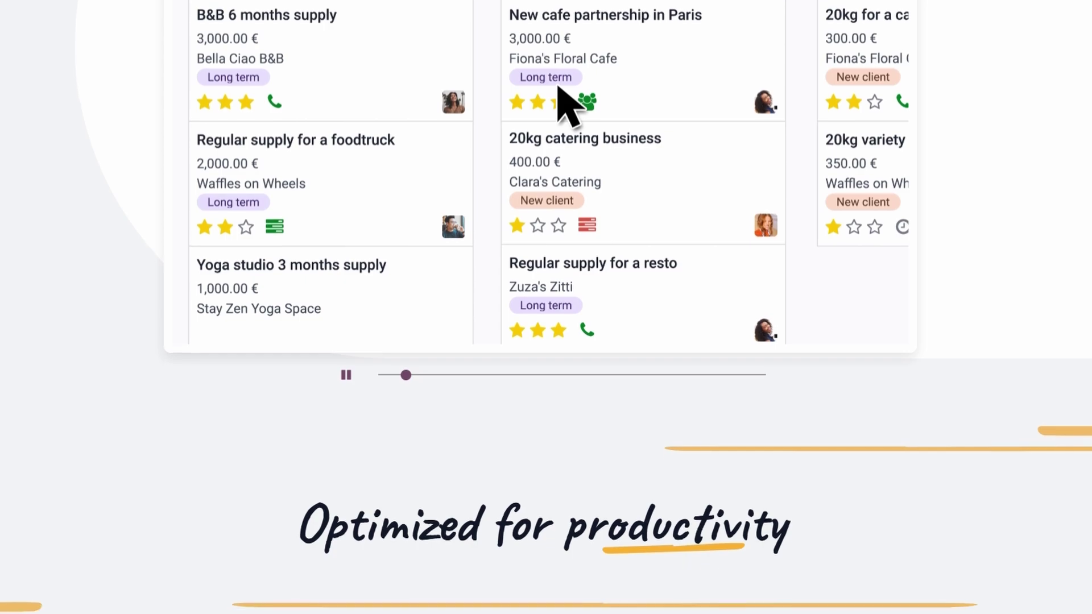
pyautogui.scroll(-1, 546, 330)
pyautogui.scroll(-1, 546, 330)
pyautogui.scroll(-1, 546, 329)
pyautogui.scroll(-1, 546, 330)
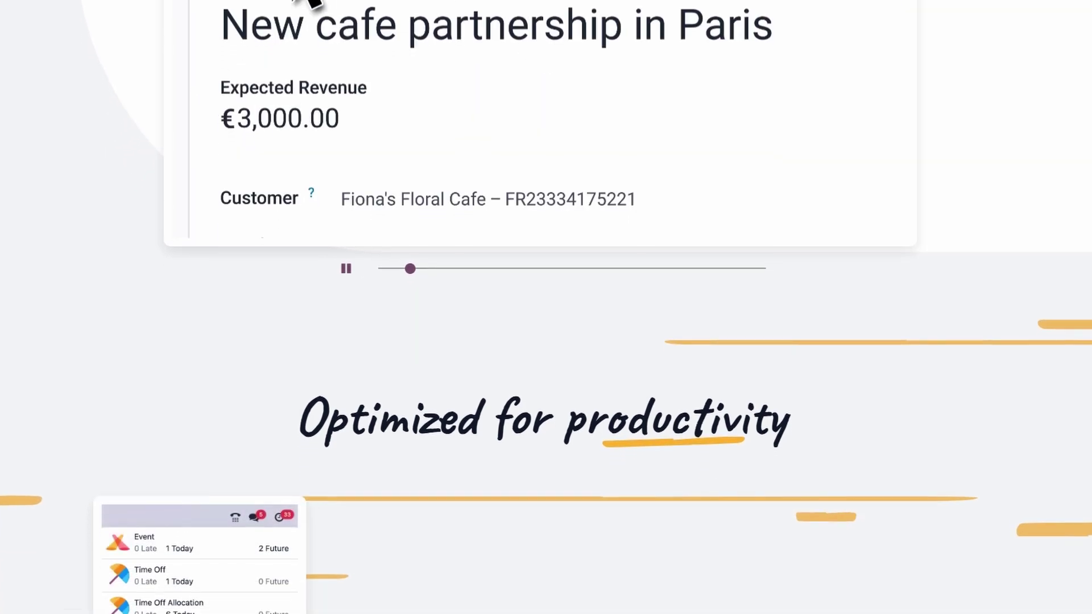
pyautogui.scroll(-1, 546, 330)
pyautogui.scroll(-1, 546, 329)
pyautogui.scroll(-1, 545, 330)
pyautogui.scroll(-1, 546, 329)
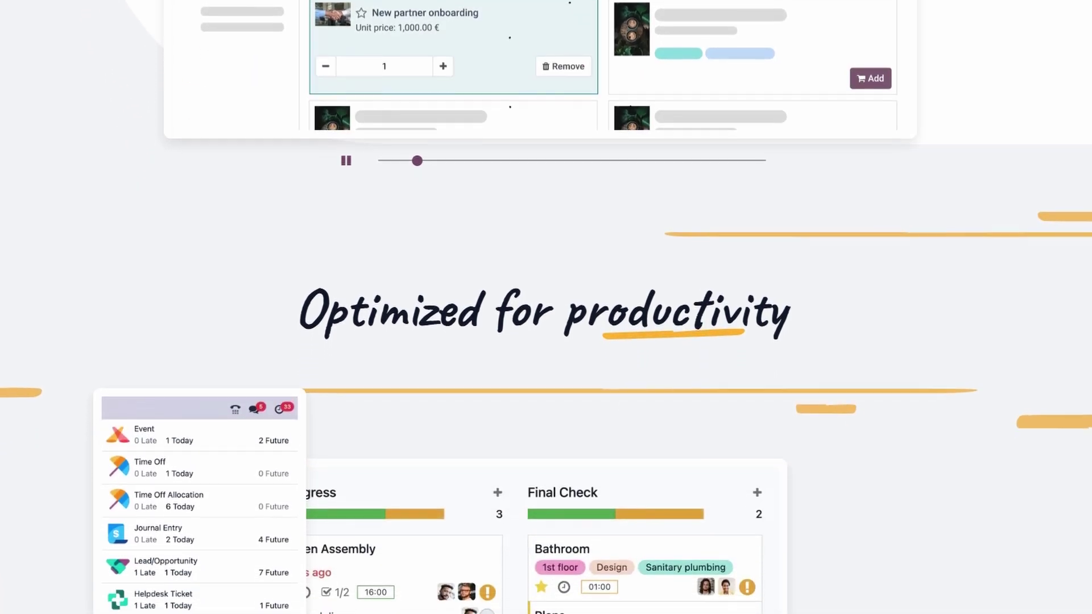
pyautogui.scroll(-1, 546, 329)
pyautogui.scroll(-1, 546, 329)
pyautogui.scroll(-1, 546, 330)
pyautogui.scroll(-1, 546, 330)
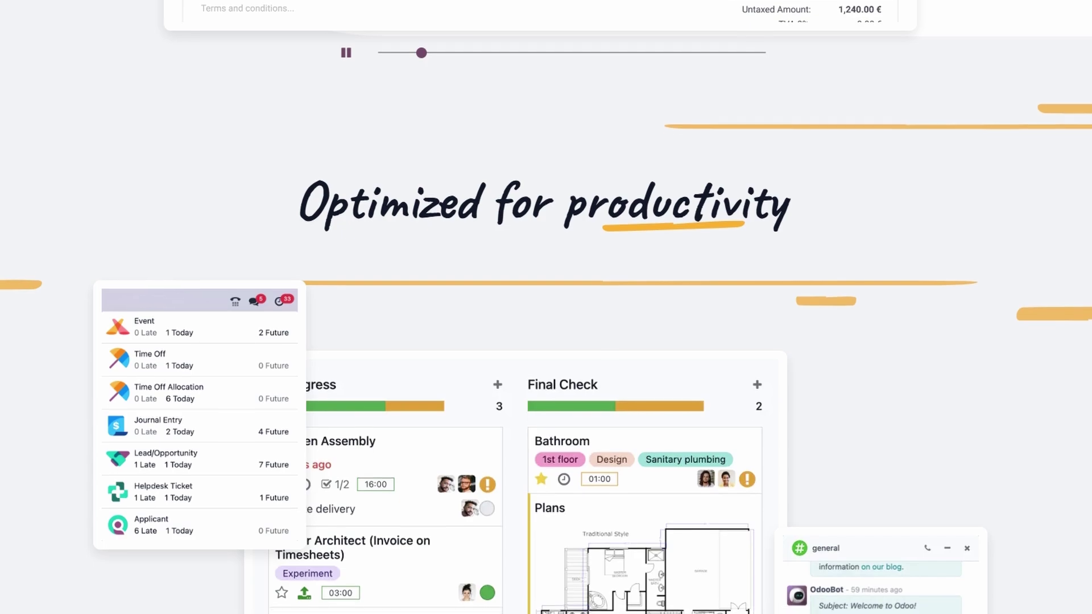
pyautogui.scroll(-1, 546, 330)
pyautogui.scroll(-1, 546, 330)
pyautogui.scroll(-1, 546, 330)
pyautogui.scroll(-1, 546, 330)
pyautogui.scroll(-1, 546, 330)
pyautogui.scroll(-1, 546, 330)
pyautogui.scroll(-1, 546, 330)
pyautogui.scroll(-1, 546, 330)
pyautogui.scroll(-1, 546, 330)
pyautogui.scroll(-1, 545, 329)
pyautogui.scroll(-1, 546, 330)
pyautogui.scroll(-1, 545, 330)
pyautogui.scroll(-1, 546, 330)
pyautogui.scroll(-1, 545, 329)
pyautogui.scroll(-1, 546, 330)
pyautogui.scroll(-1, 546, 330)
pyautogui.scroll(-1, 546, 330)
pyautogui.scroll(-1, 546, 330)
pyautogui.scroll(-1, 546, 330)
pyautogui.scroll(-1, 546, 330)
pyautogui.scroll(-1, 546, 330)
pyautogui.scroll(-1, 546, 329)
pyautogui.scroll(-1, 546, 330)
pyautogui.scroll(-1, 546, 330)
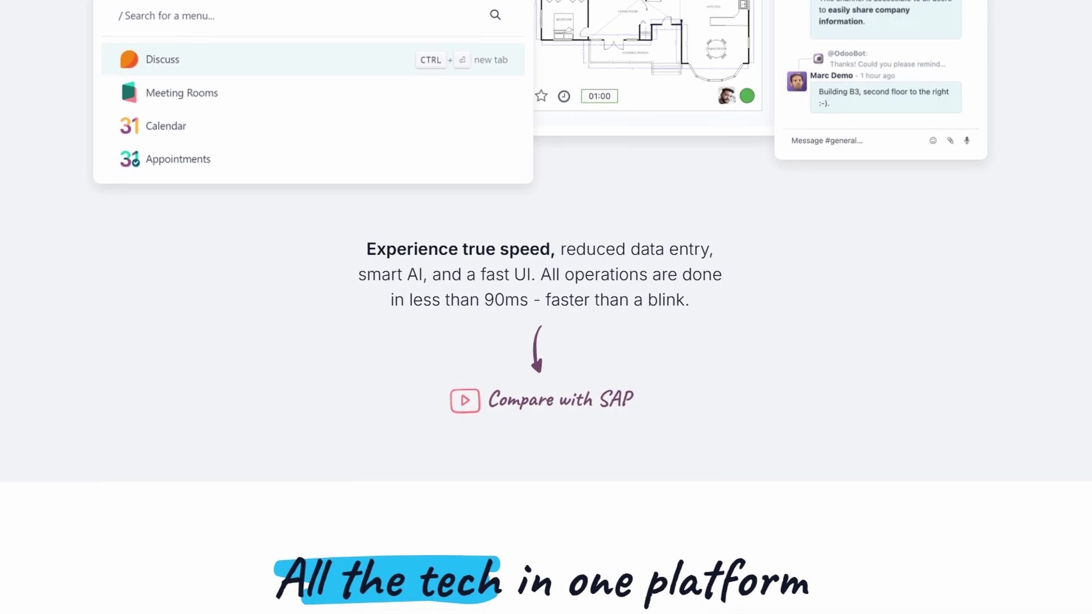
pyautogui.scroll(-1, 545, 329)
pyautogui.scroll(-1, 546, 330)
pyautogui.scroll(-1, 546, 330)
pyautogui.scroll(-1, 546, 330)
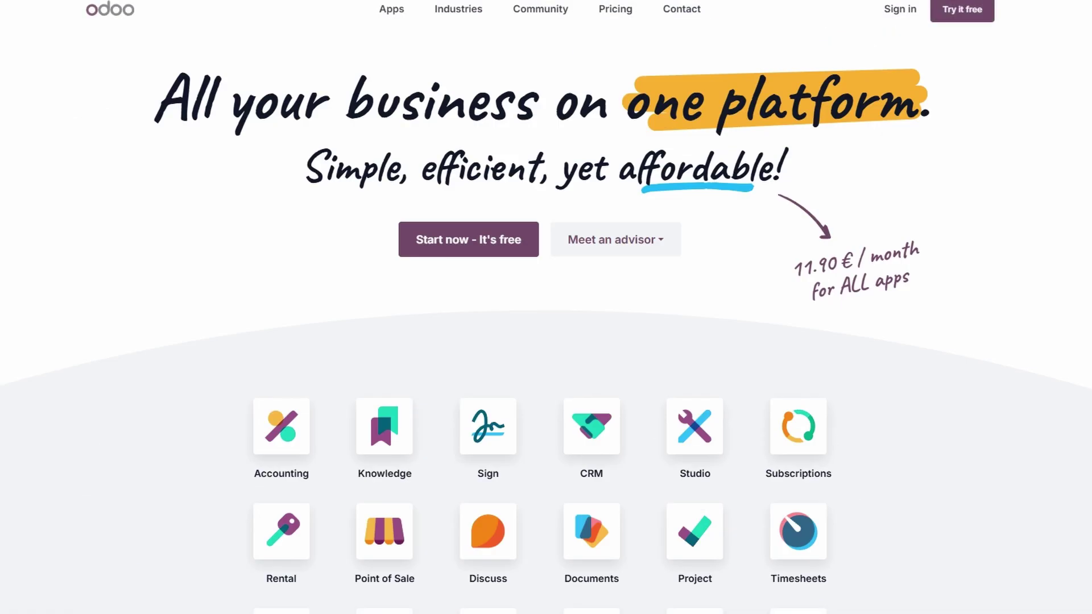
pyautogui.scroll(-3, 546, 126)
pyautogui.scroll(-3, 498, 165)
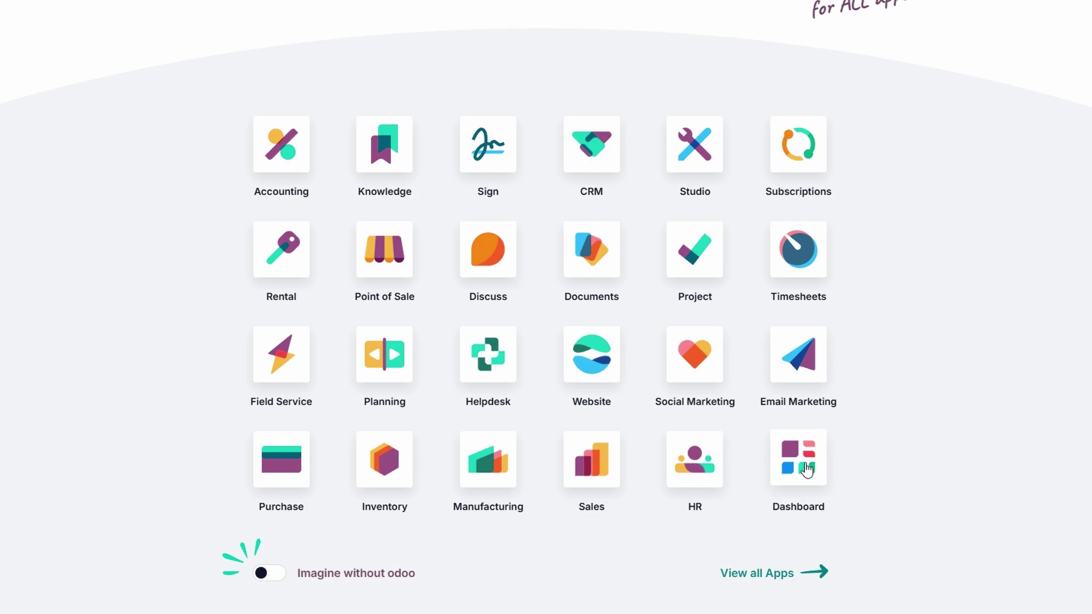
pyautogui.scroll(3, 808, 470)
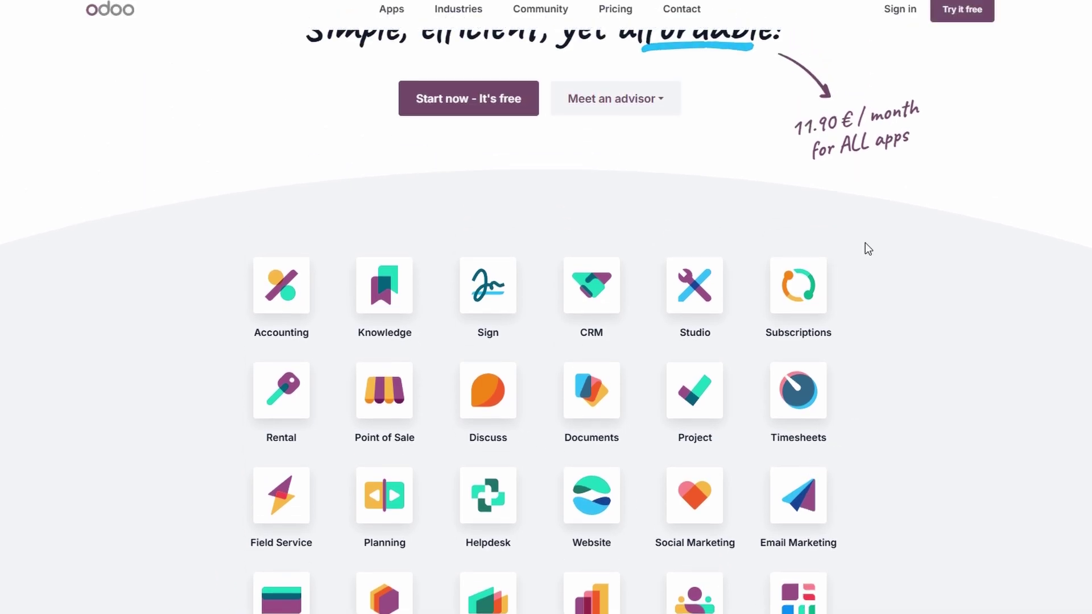
pyautogui.scroll(2, 864, 243)
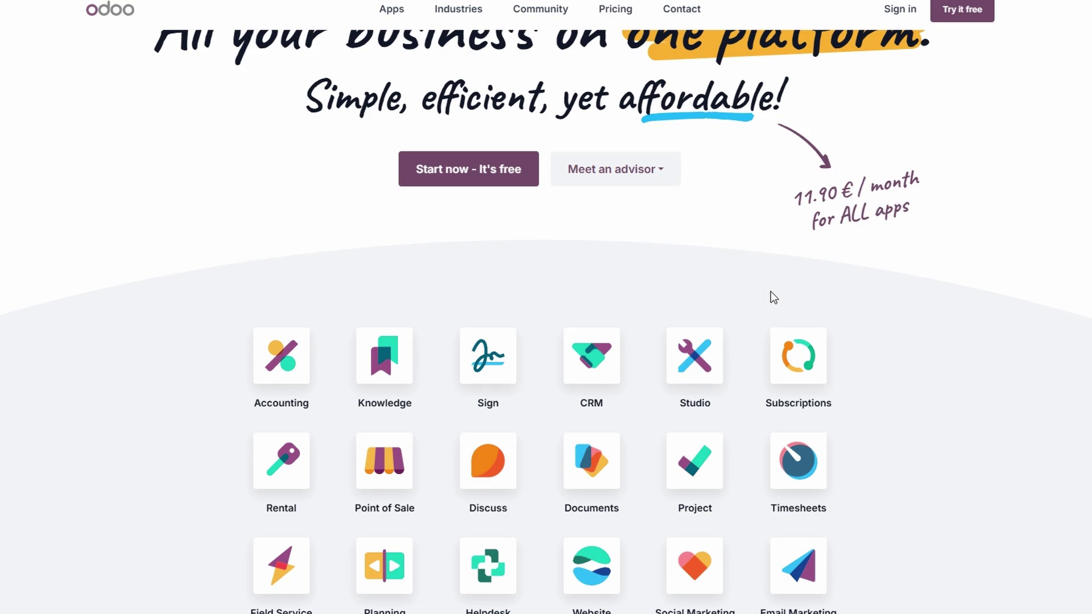
pyautogui.scroll(-3, 770, 291)
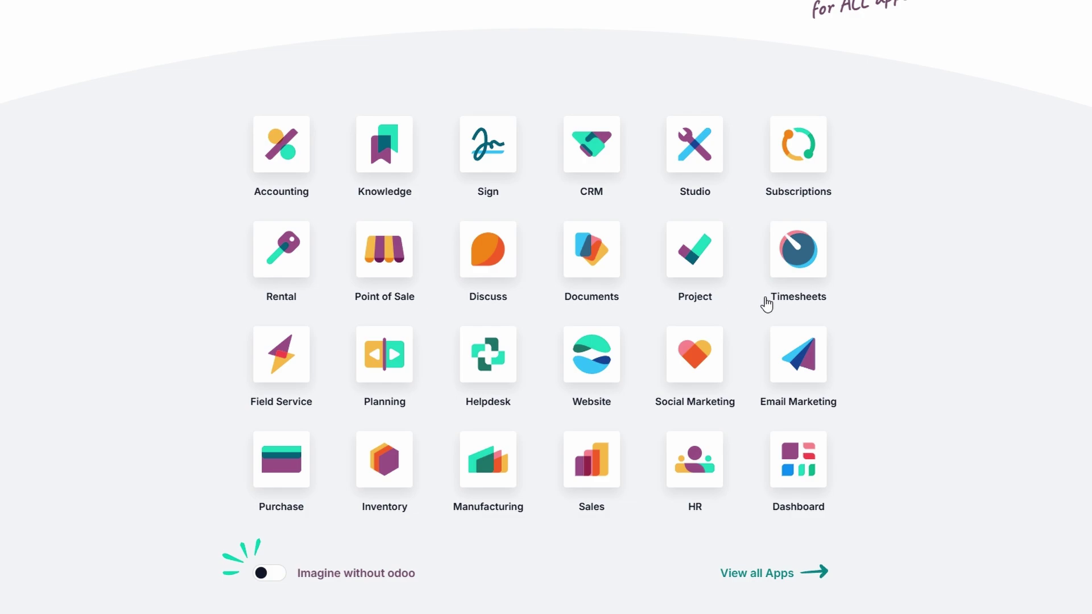
pyautogui.scroll(3, 766, 304)
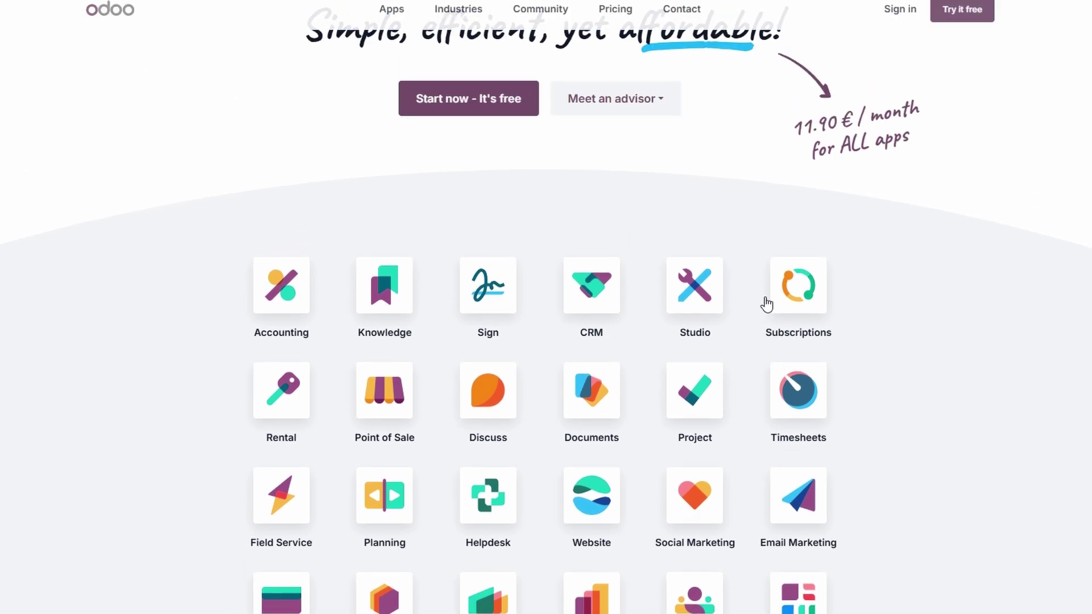
pyautogui.scroll(3, 766, 304)
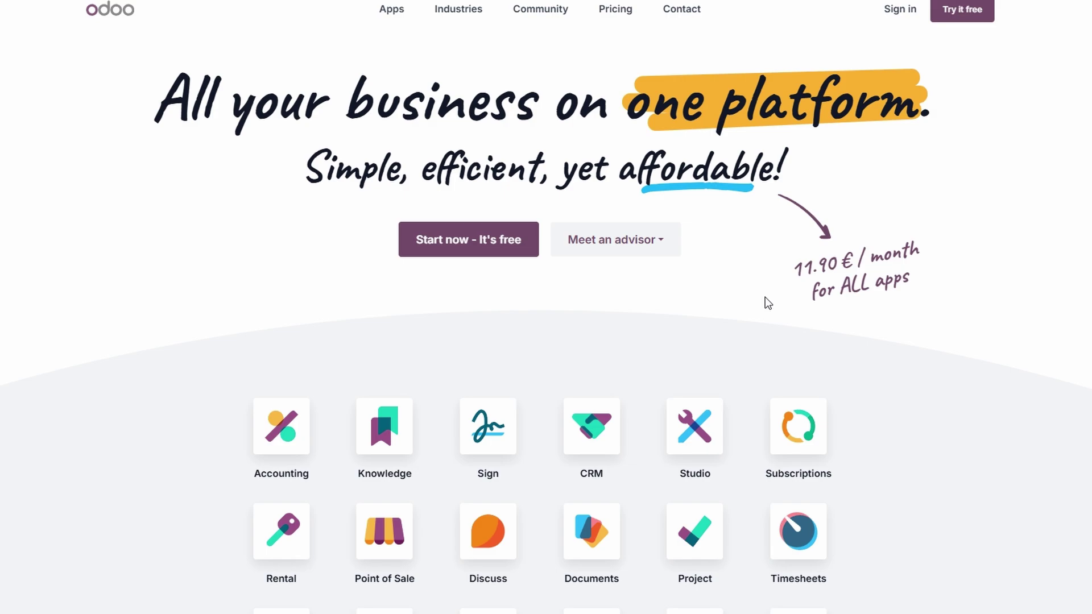
pyautogui.scroll(-3, 765, 296)
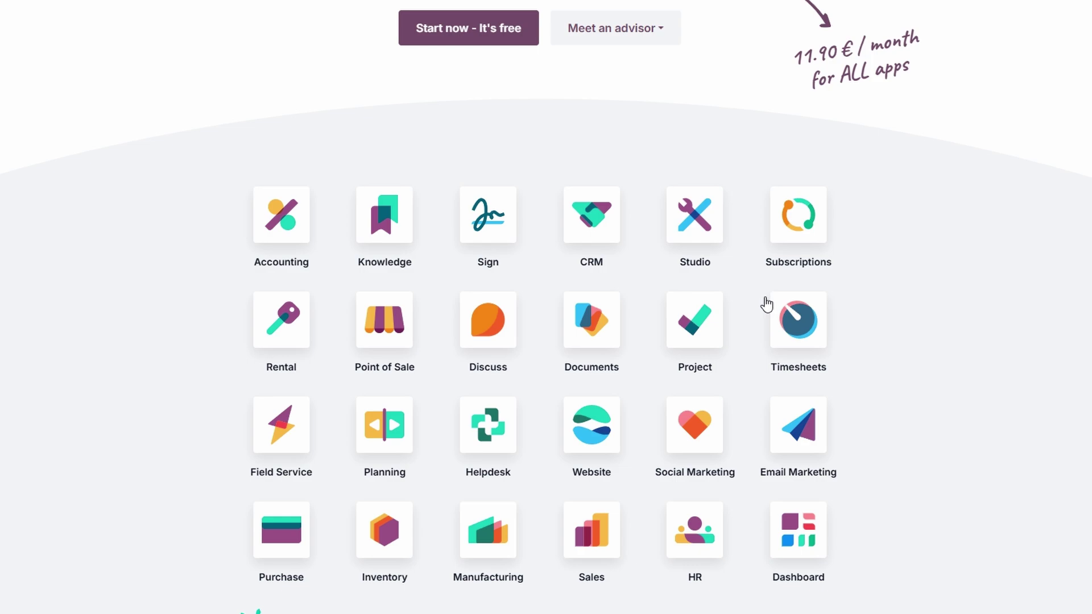
pyautogui.scroll(4, 765, 300)
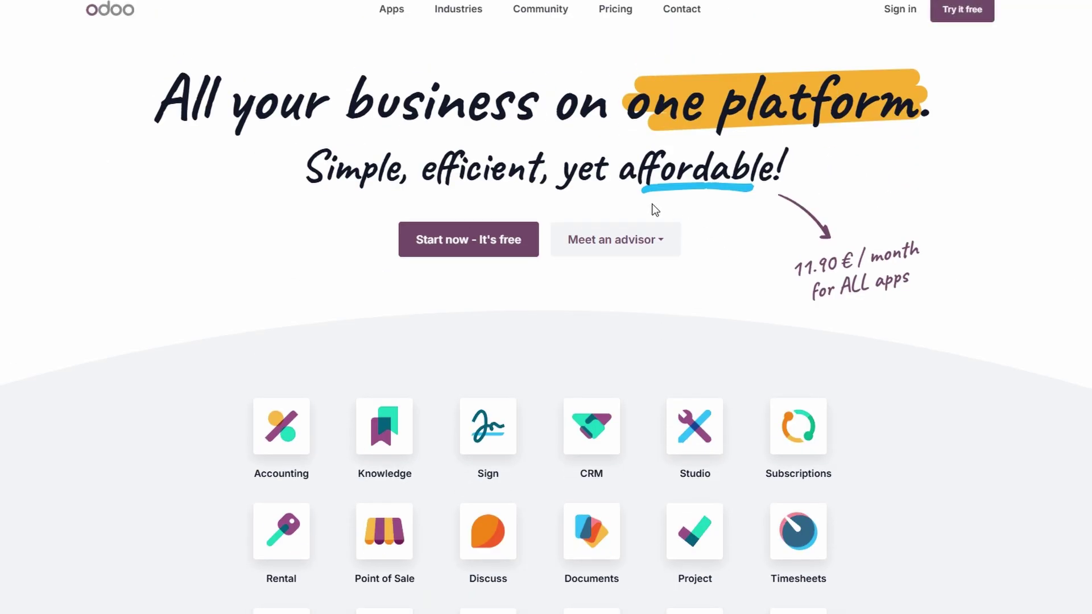
# Start the free Odoo sign-up and scroll the Choose your Apps list to Operations
pyautogui.click(473, 243)
pyautogui.scroll(-1, 661, 45)
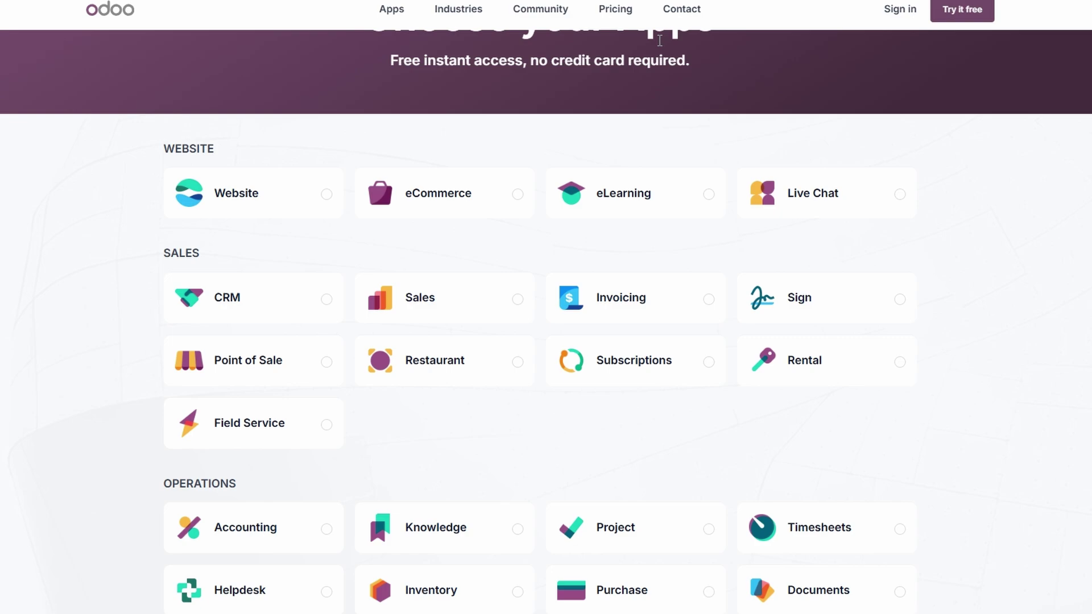
pyautogui.scroll(-1, 659, 40)
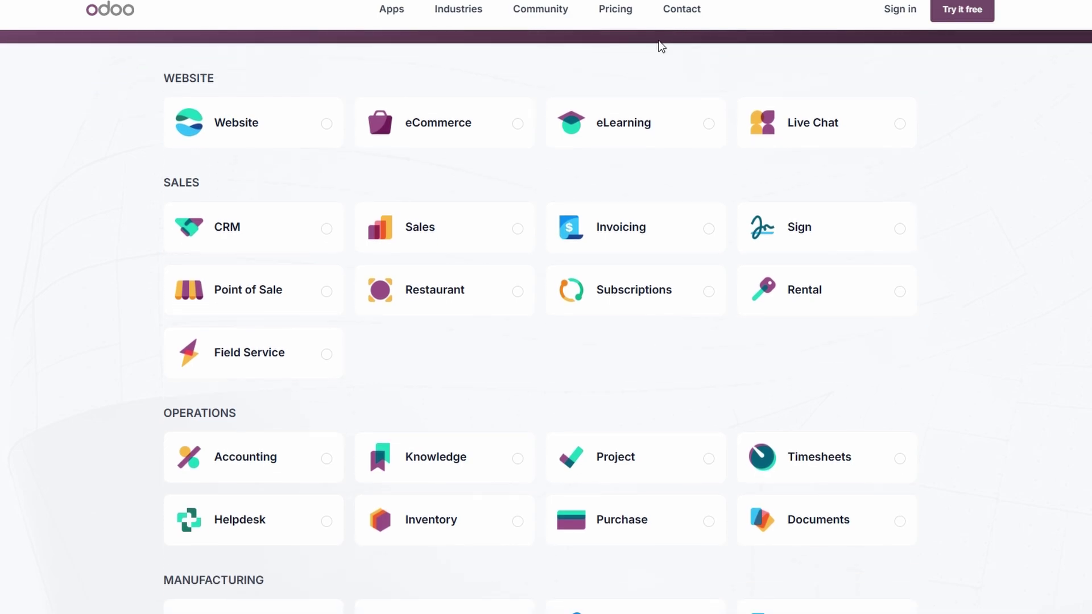
pyautogui.scroll(-4, 665, 107)
pyautogui.scroll(-3, 665, 107)
pyautogui.scroll(-5, 668, 108)
pyautogui.scroll(15, 668, 107)
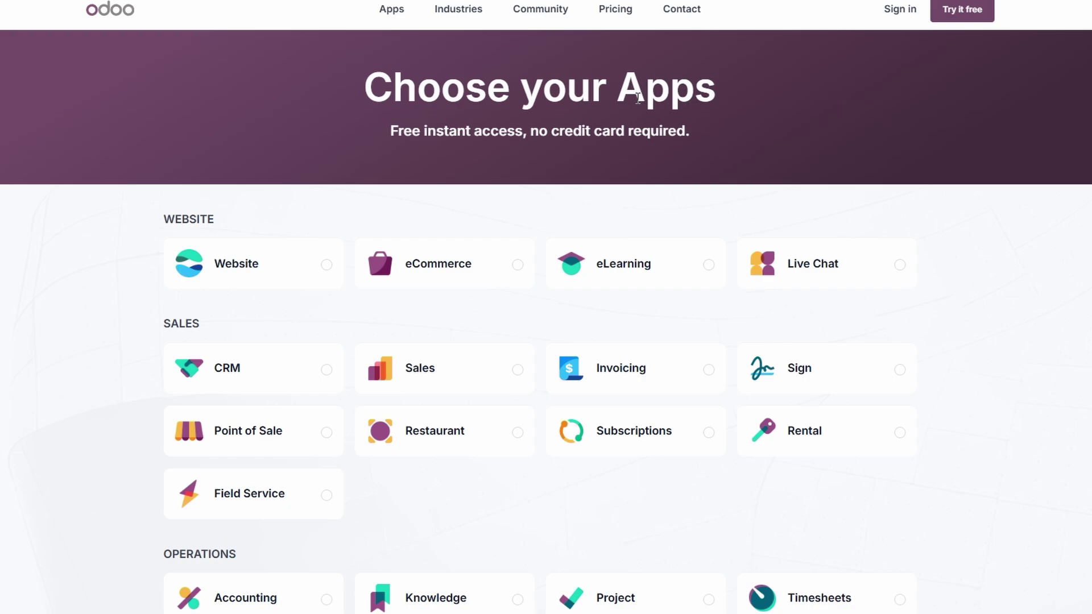
pyautogui.scroll(-6, 471, 329)
# Select Inventory as the only app and continue with the sign-up
pyautogui.click(472, 325)
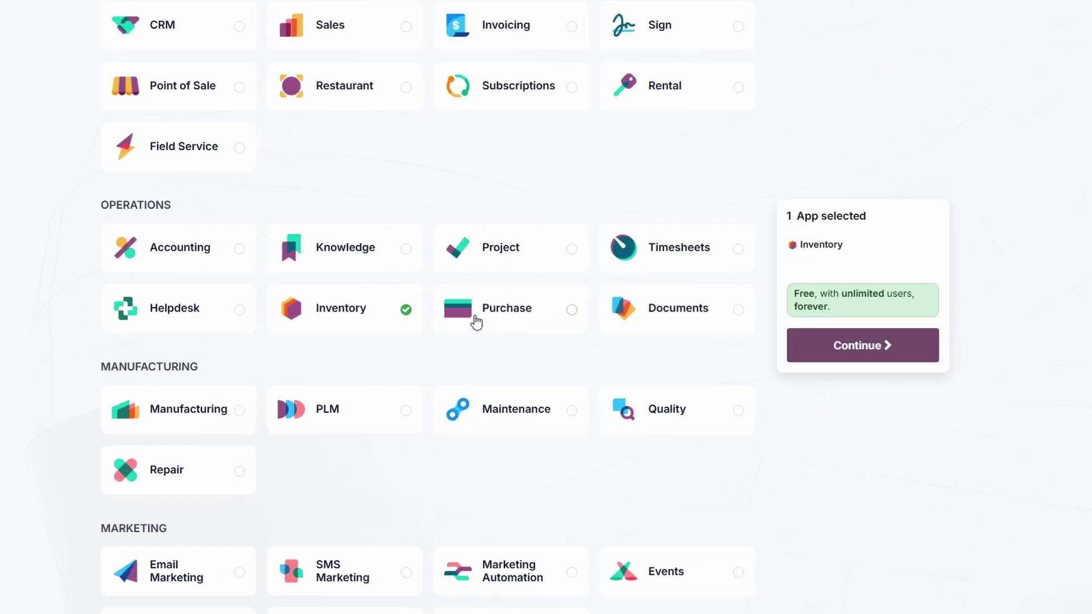
pyautogui.click(852, 341)
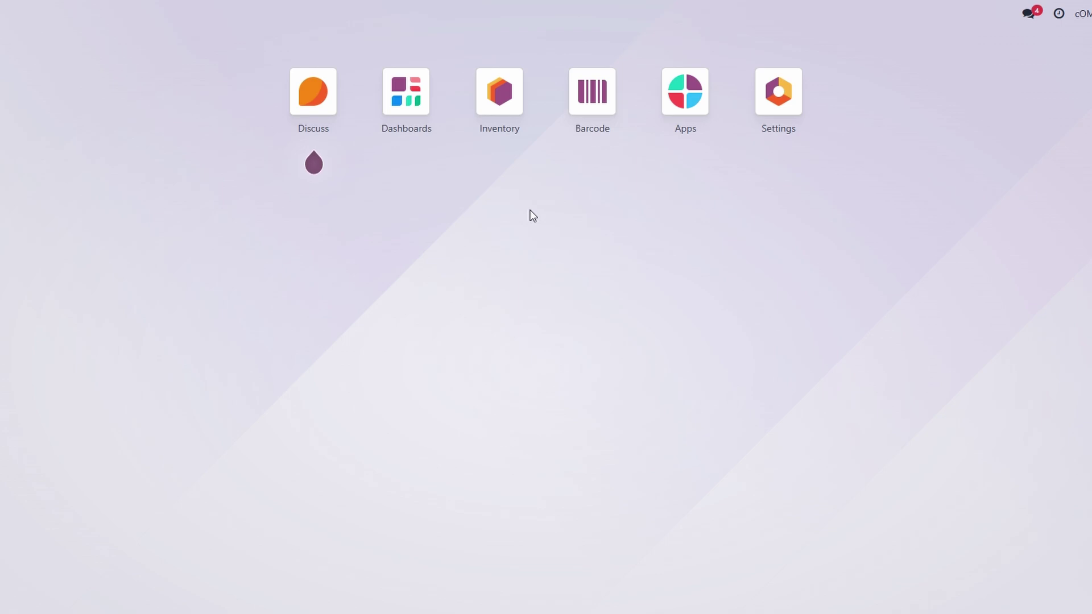
# Open the Inventory app and reload its Overview dashboard
pyautogui.click(508, 134)
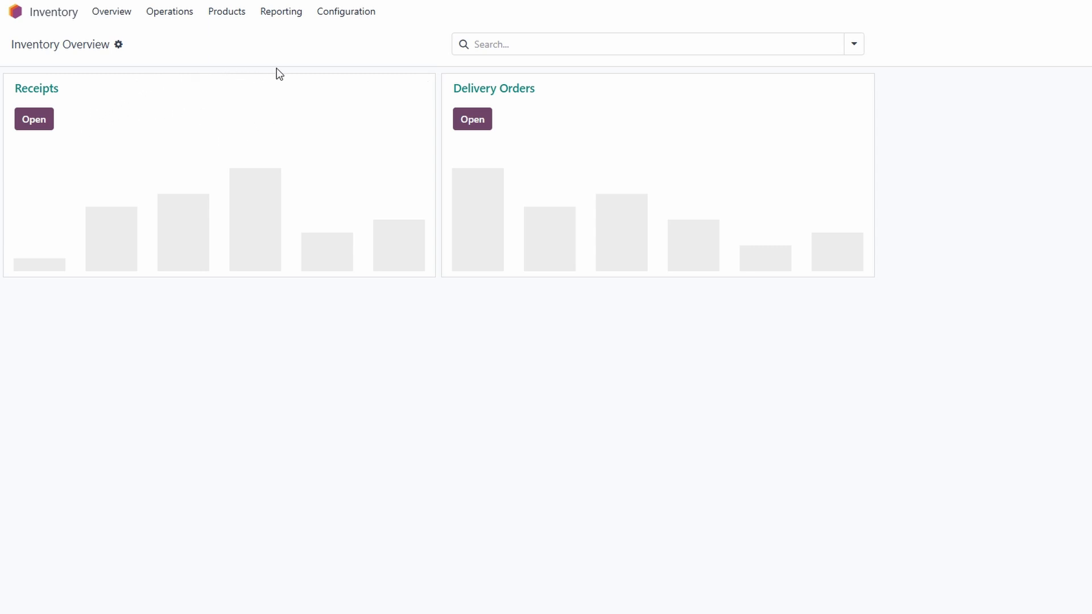
pyautogui.moveTo(7, 44); pyautogui.dragTo(122, 54)
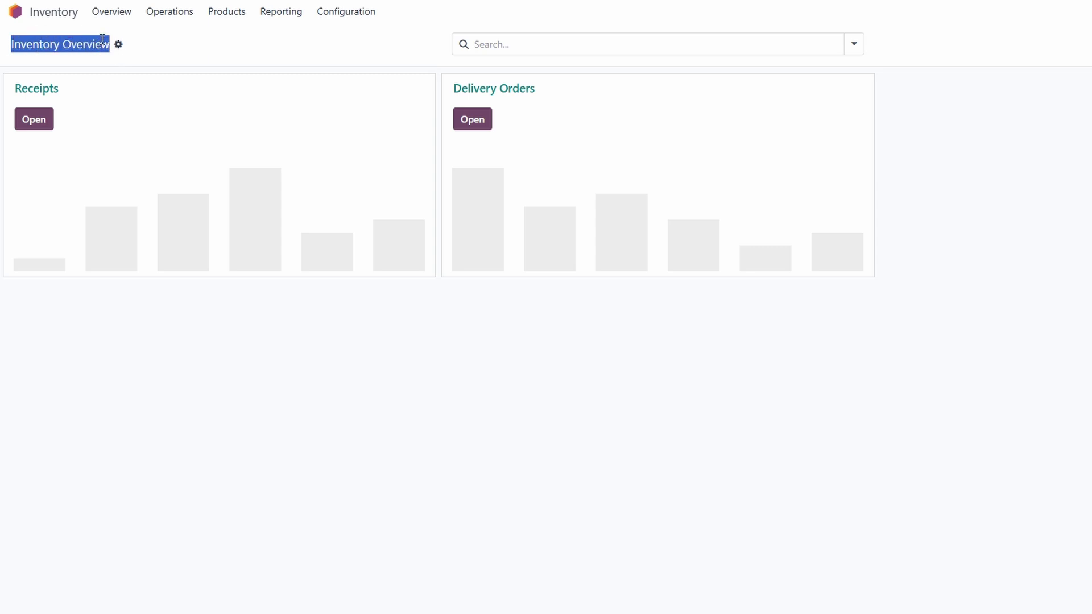
pyautogui.click(109, 12)
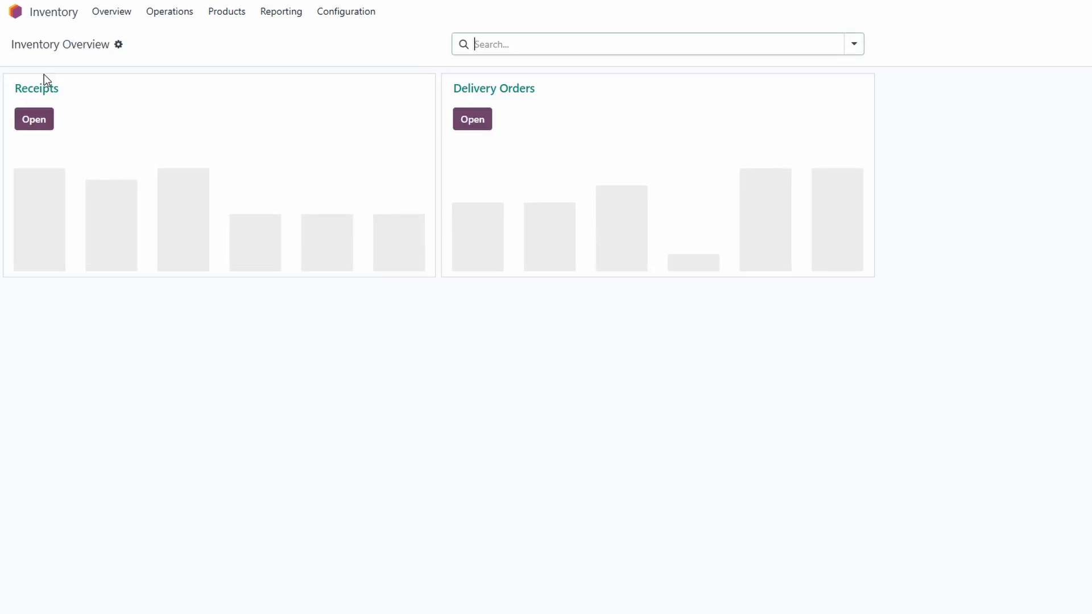
pyautogui.moveTo(56, 107)
pyautogui.click(43, 117)
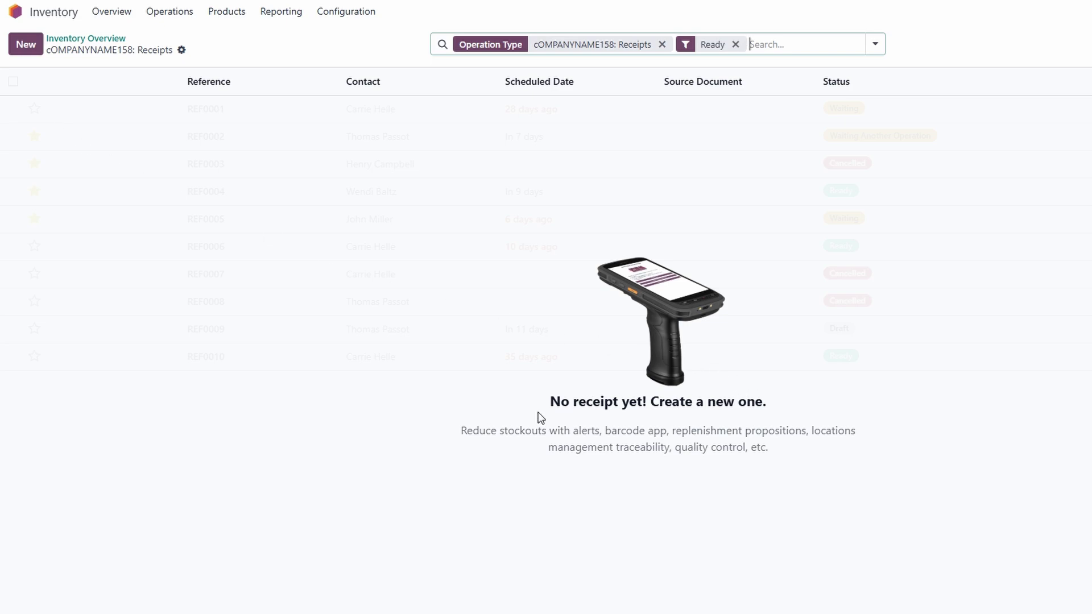
pyautogui.moveTo(539, 414); pyautogui.dragTo(801, 367)
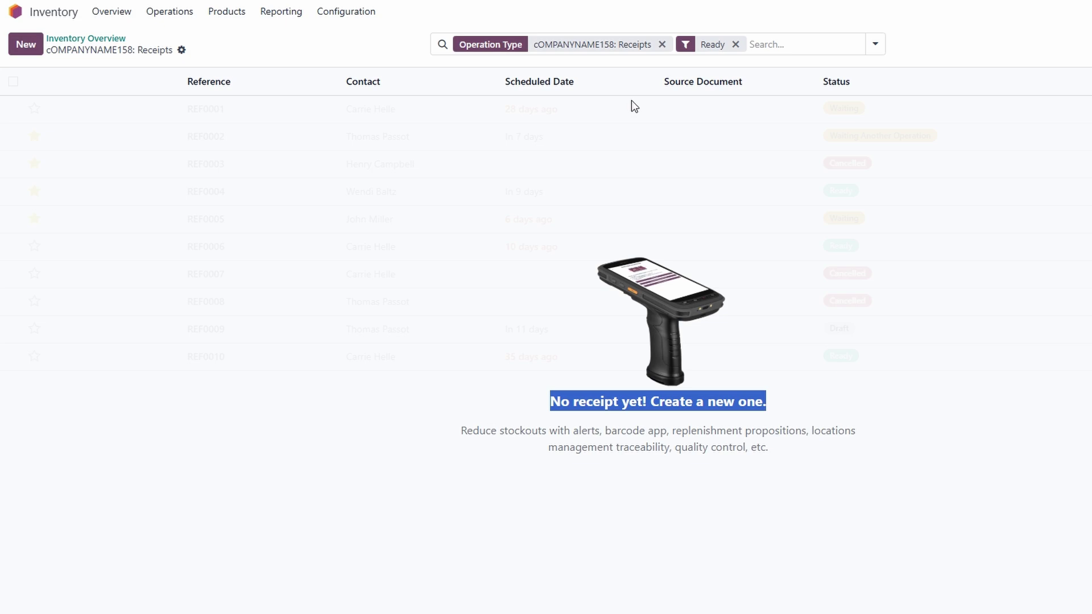
pyautogui.click(86, 38)
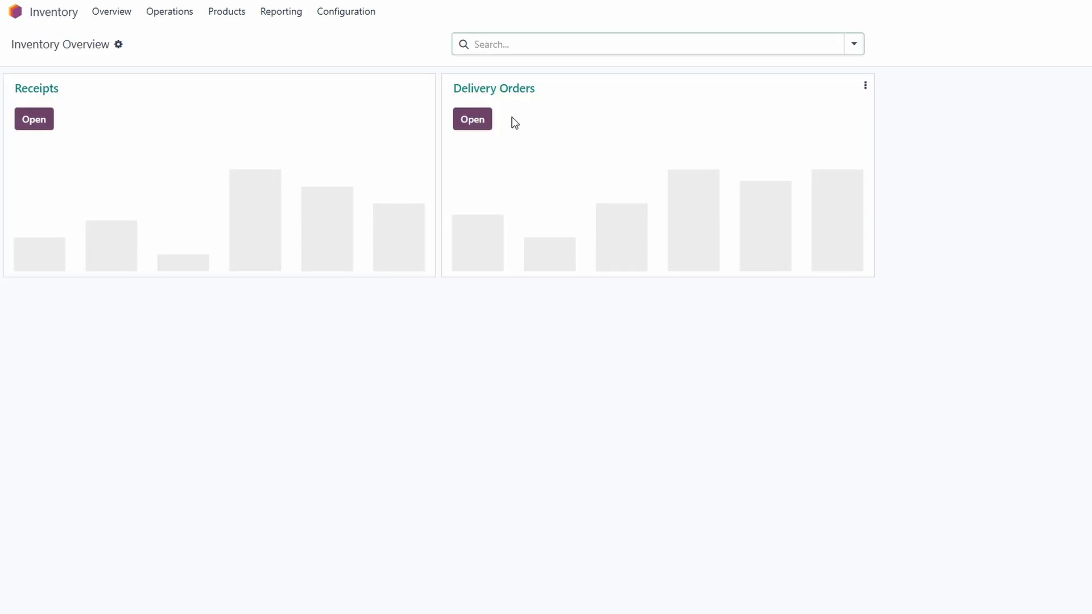
pyautogui.click(476, 119)
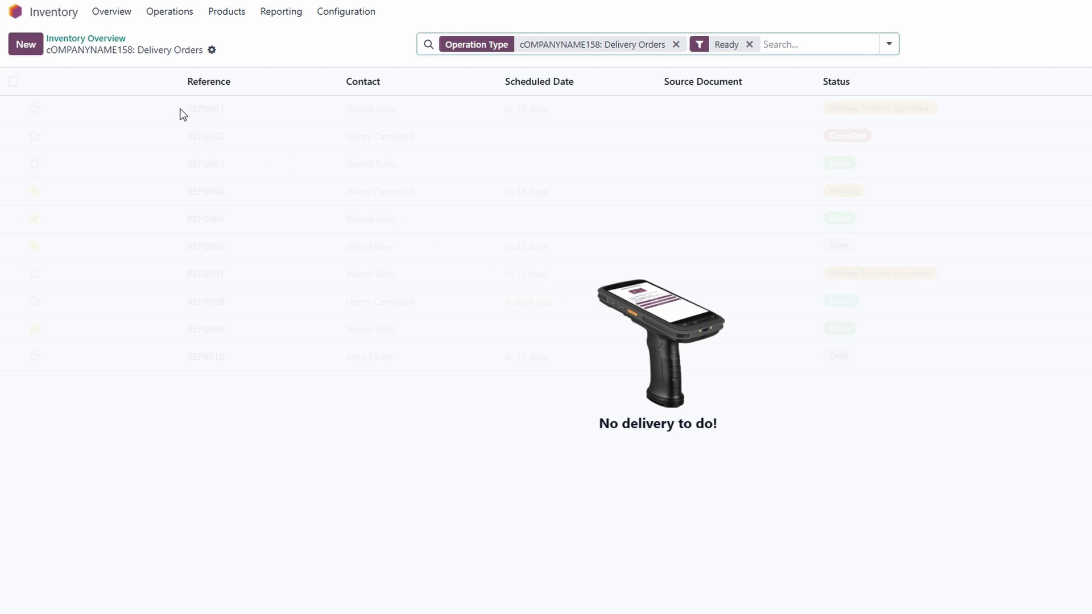
pyautogui.click(145, 17)
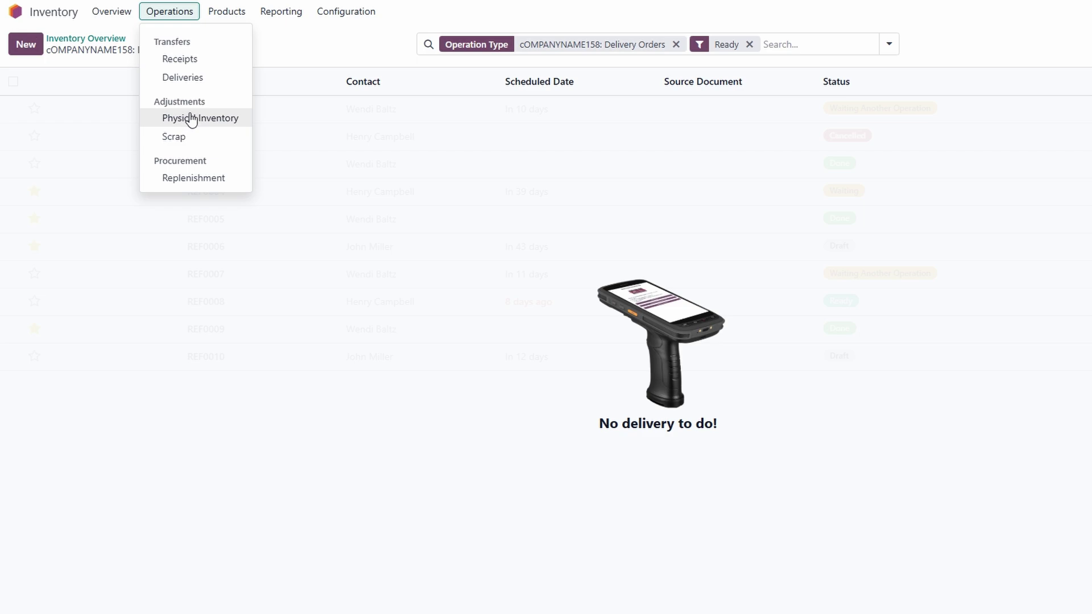
pyautogui.click(104, 17)
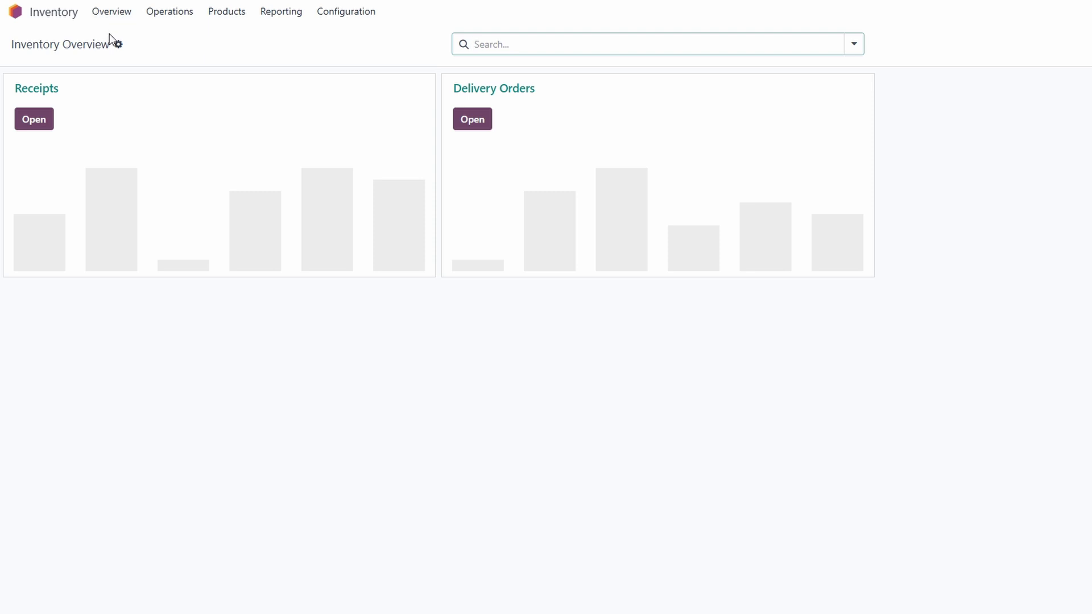
# Create a new product named 'Product name' and review its Inventory and General Information tabs
pyautogui.click(224, 16)
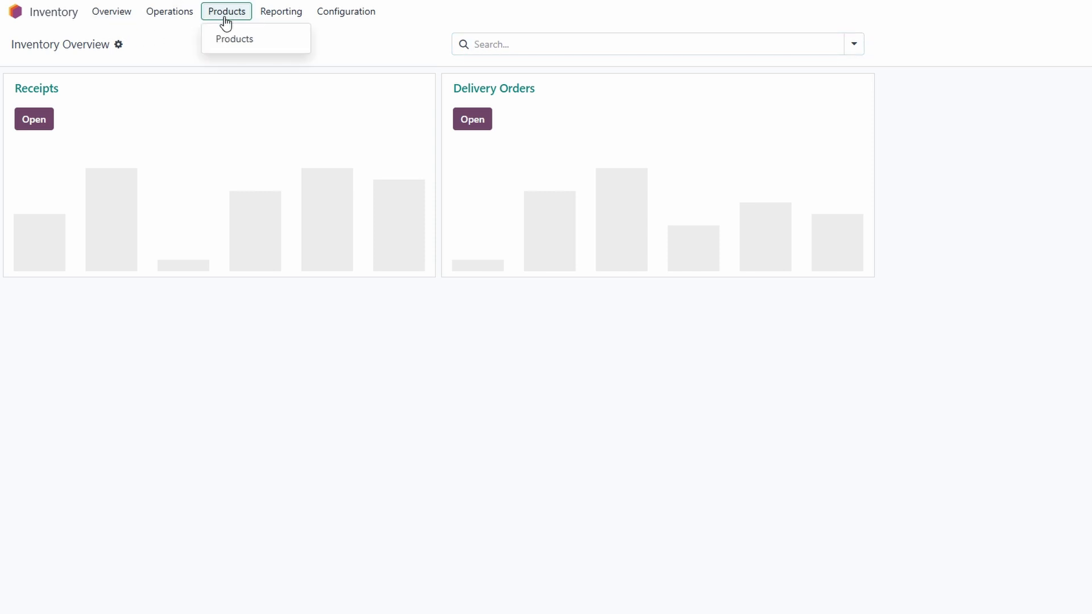
pyautogui.click(229, 37)
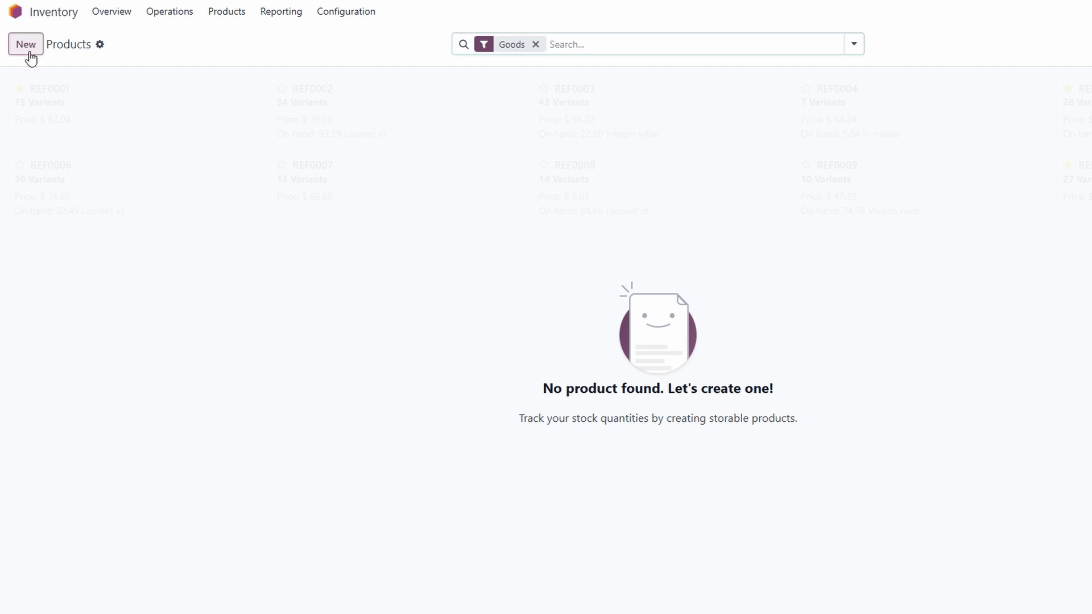
pyautogui.click(27, 46)
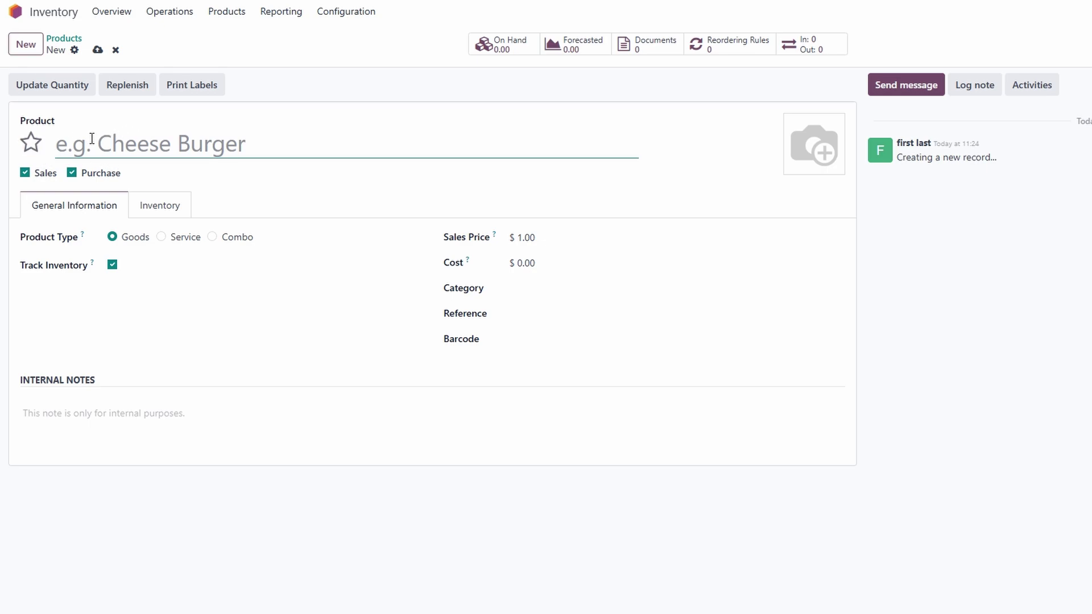
pyautogui.write('Product name')
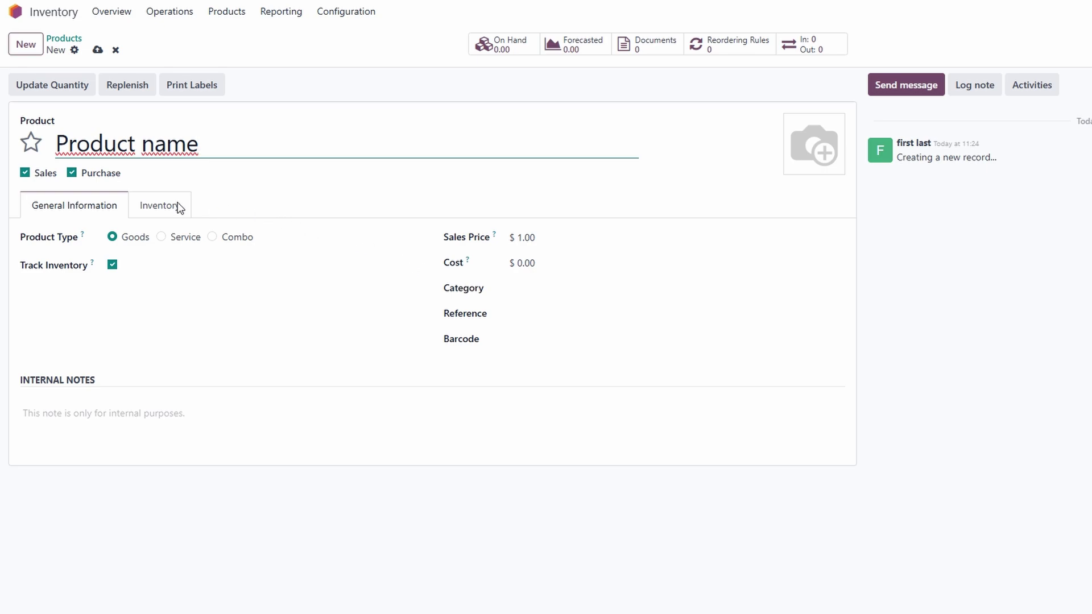
pyautogui.click(157, 206)
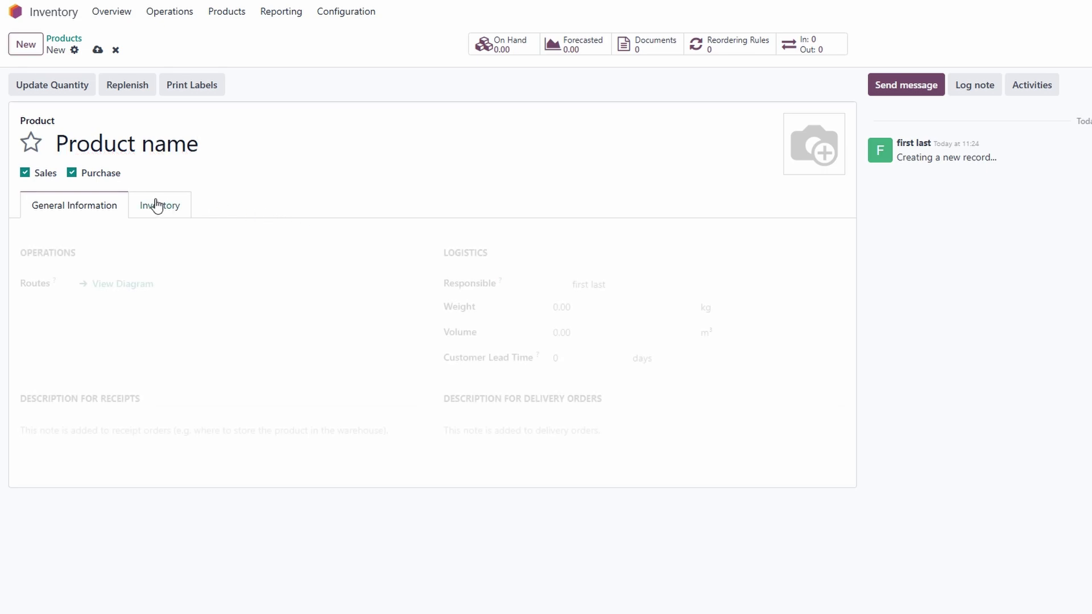
pyautogui.click(111, 209)
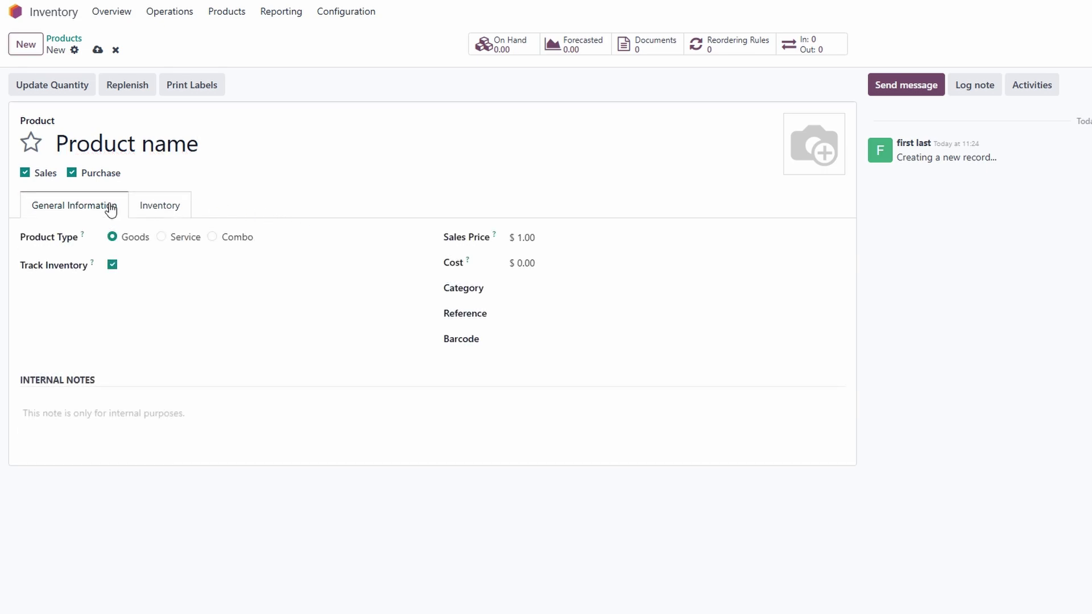
pyautogui.click(464, 289)
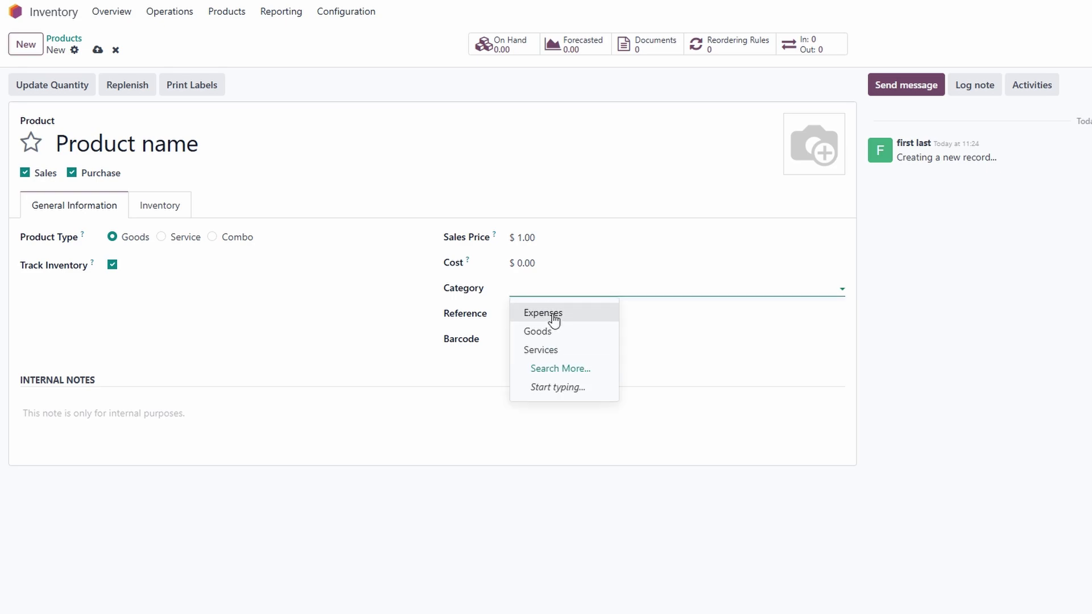
pyautogui.click(560, 370)
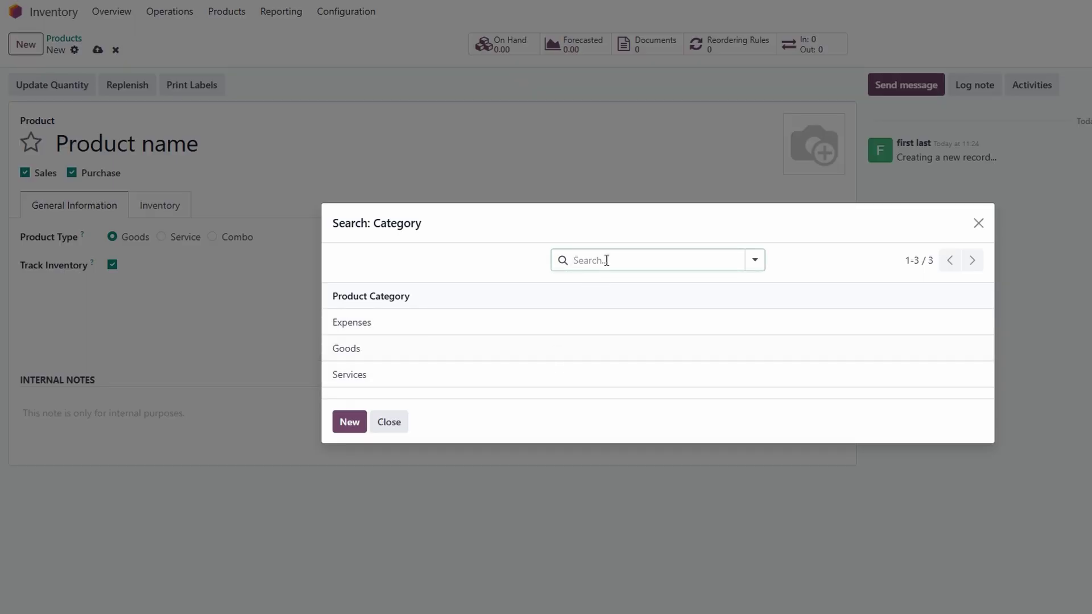
pyautogui.click(754, 260)
pyautogui.press('Escape')
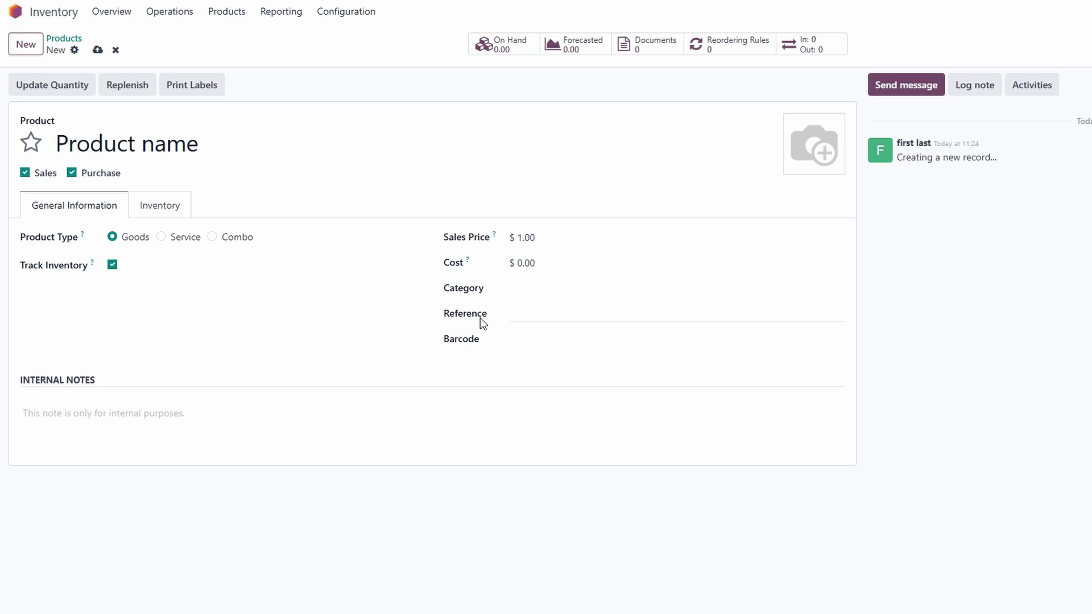
pyautogui.click(467, 338)
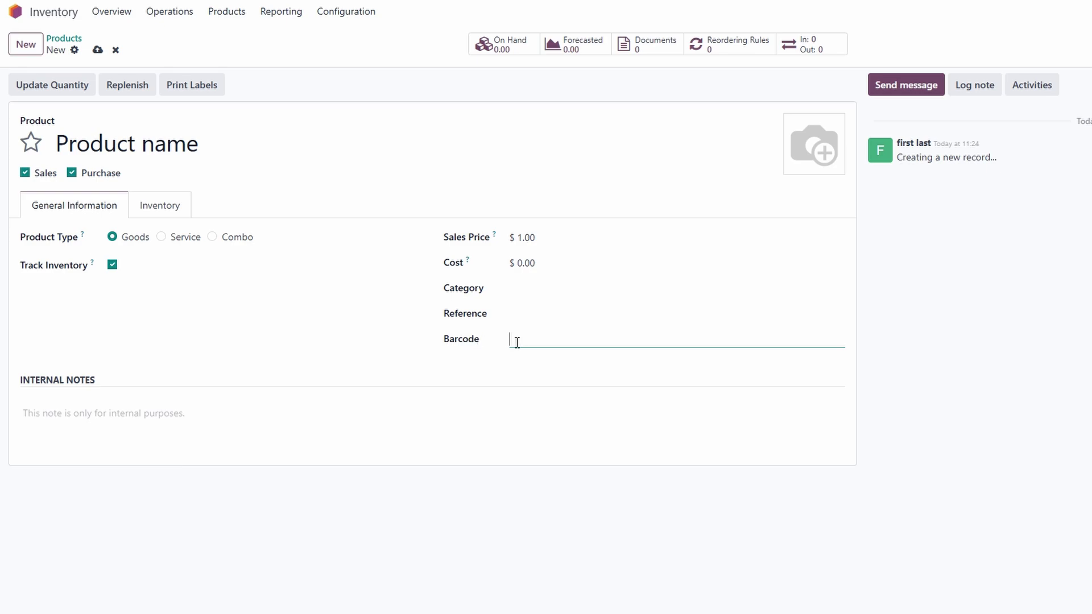
pyautogui.moveTo(443, 339); pyautogui.dragTo(490, 345)
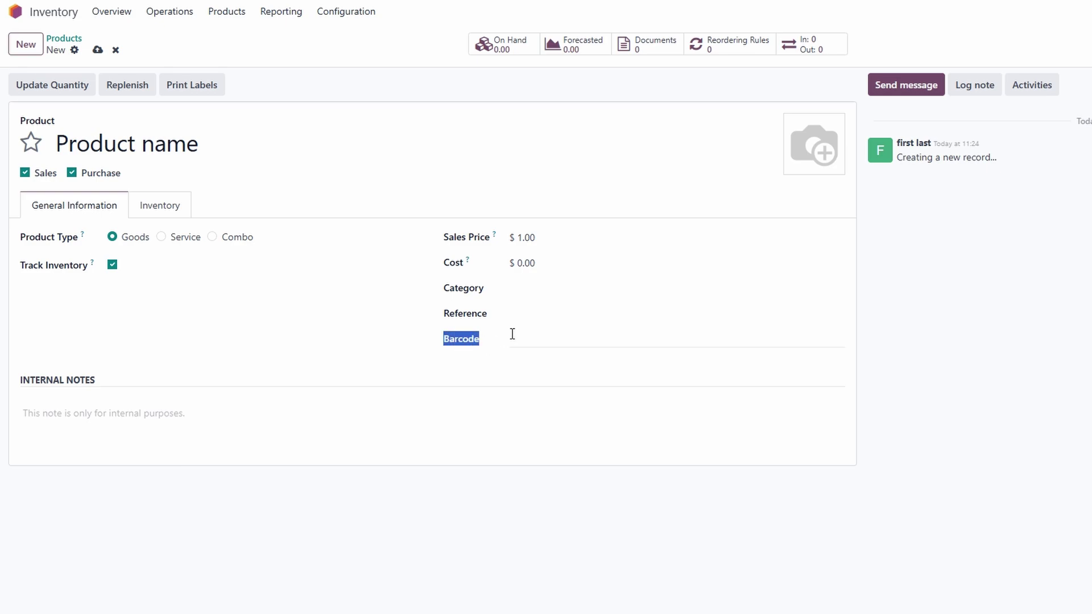
pyautogui.click(512, 334)
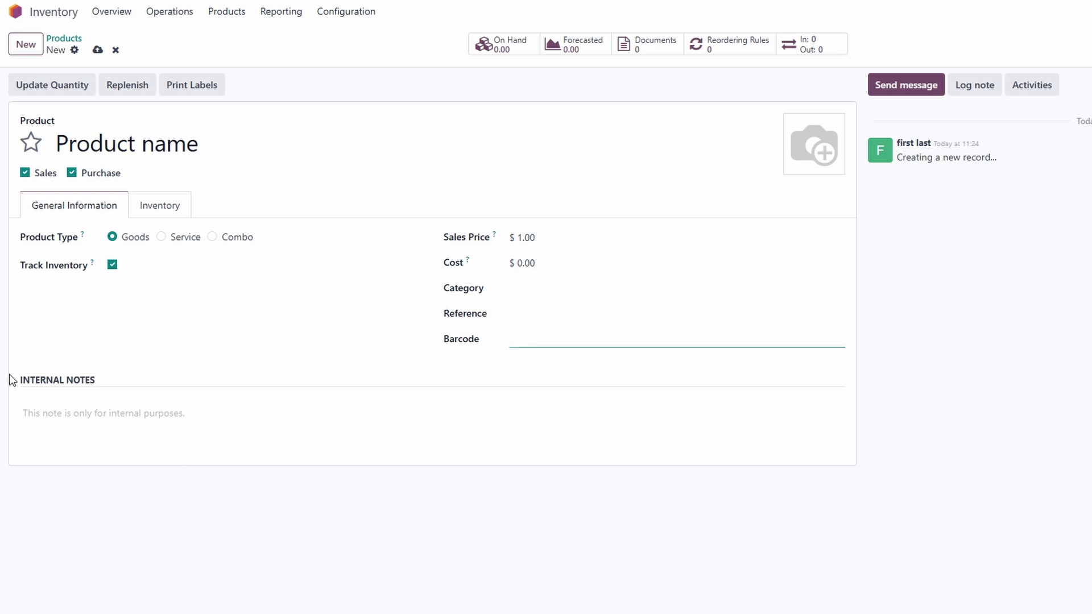
pyautogui.moveTo(9, 379); pyautogui.dragTo(117, 383)
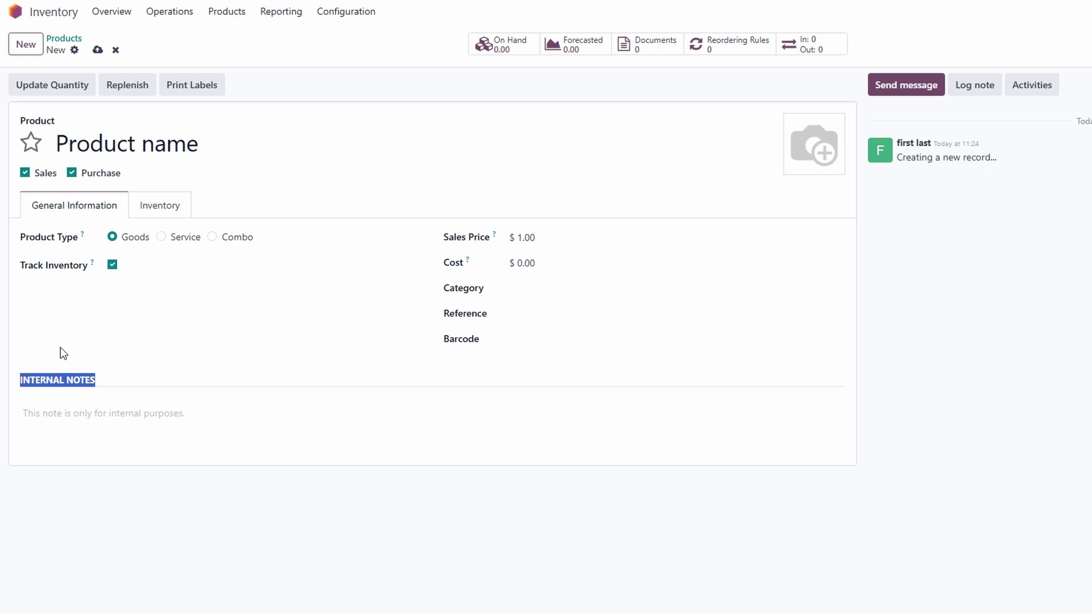
# Add the internal note 'notes' to Product name and return to the Products list
pyautogui.click(55, 414)
pyautogui.write('notes')
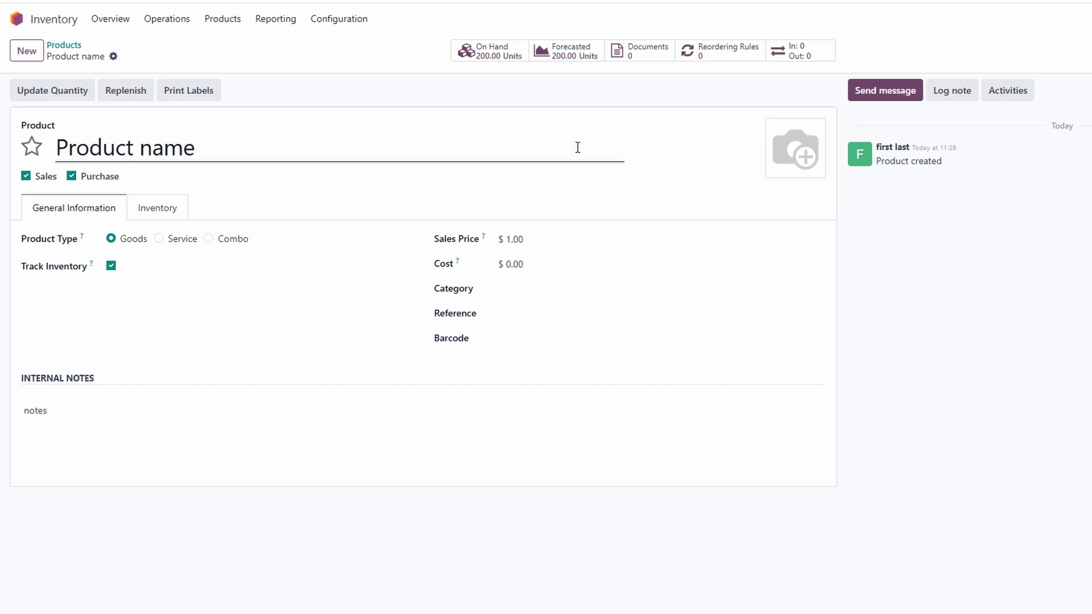
pyautogui.click(227, 21)
pyautogui.click(229, 44)
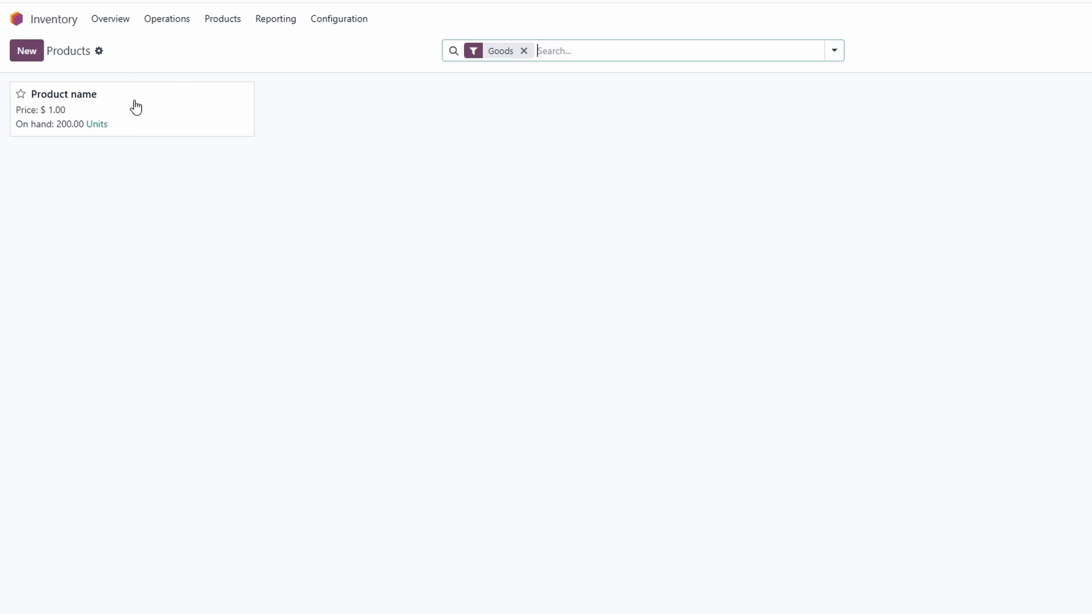
# Review the Product name record, then go back through Products to the Inventory Overview
pyautogui.click(136, 107)
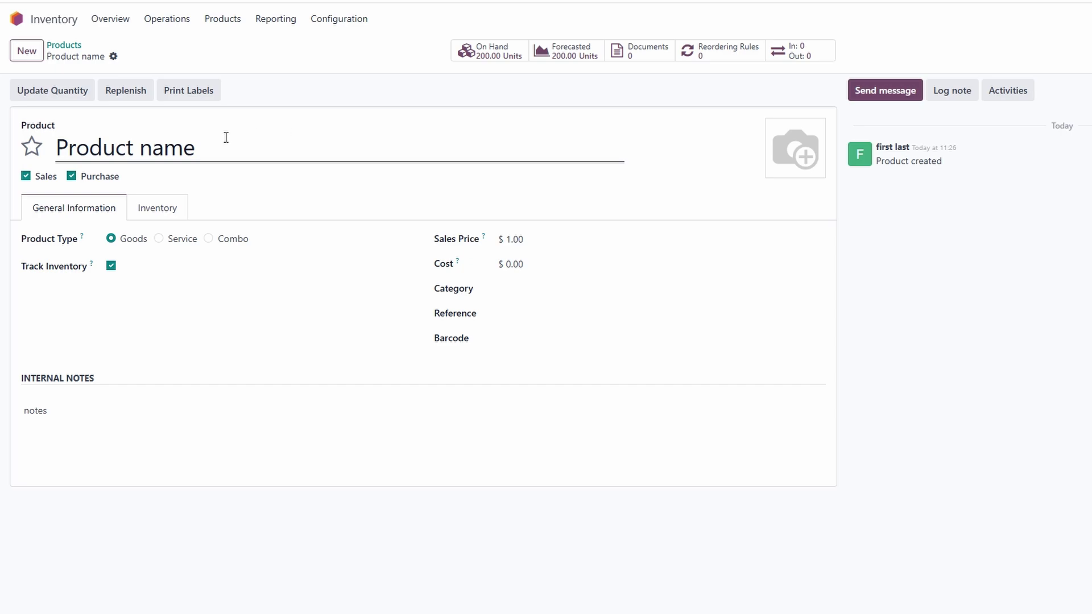
pyautogui.click(222, 20)
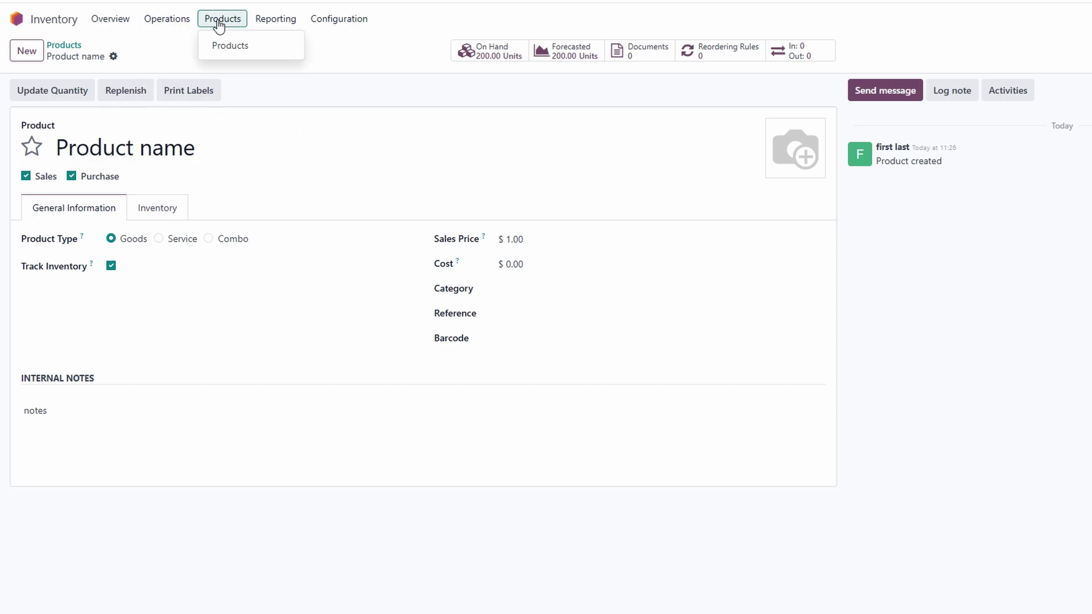
pyautogui.click(227, 50)
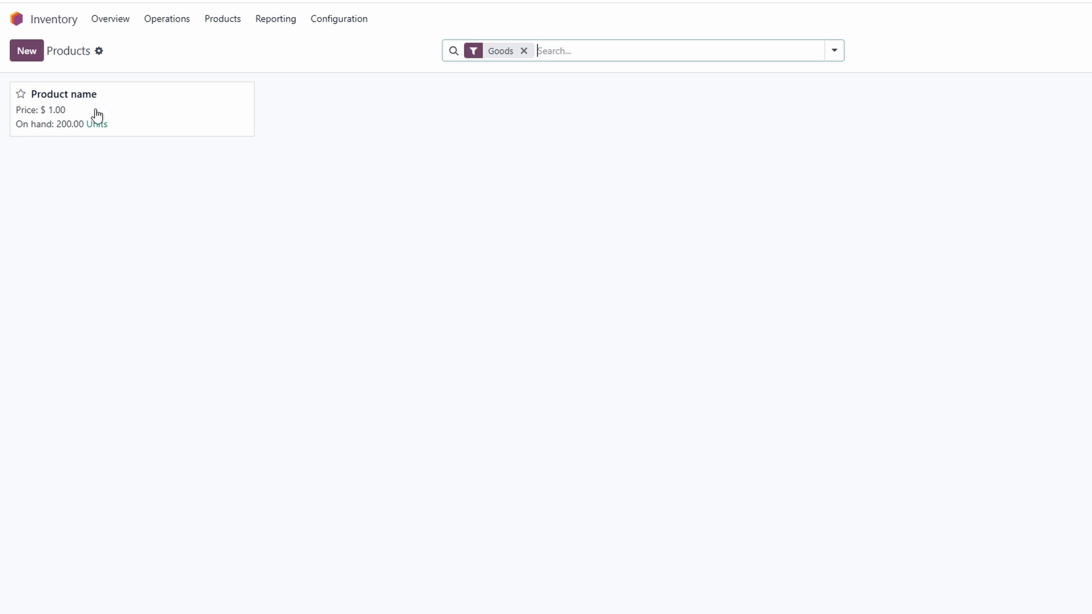
pyautogui.click(109, 23)
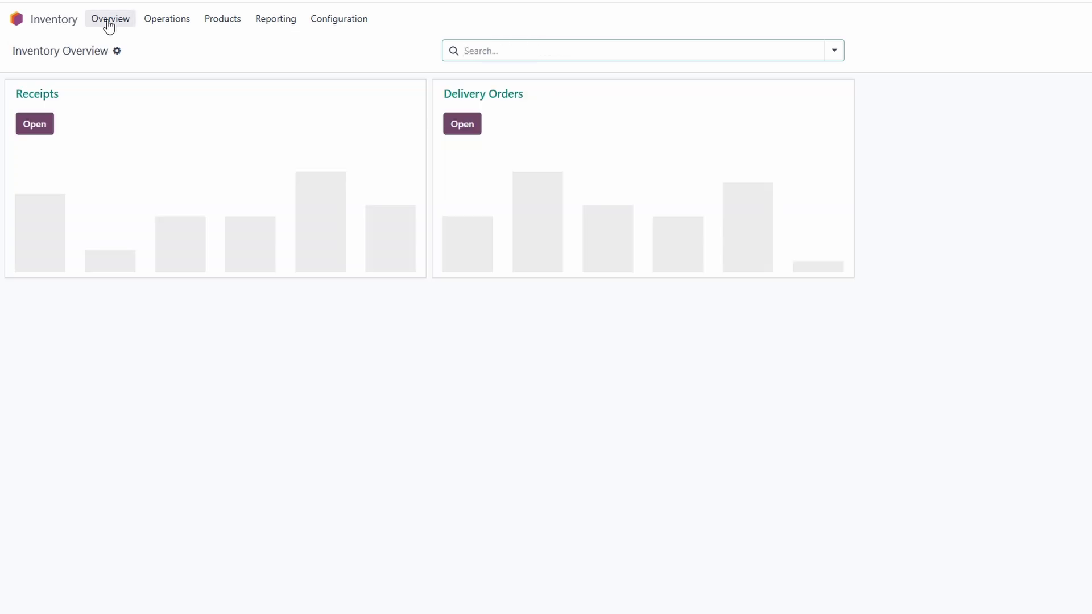
# Change Product name's on-hand quantity from 200 to 100 units
pyautogui.click(211, 21)
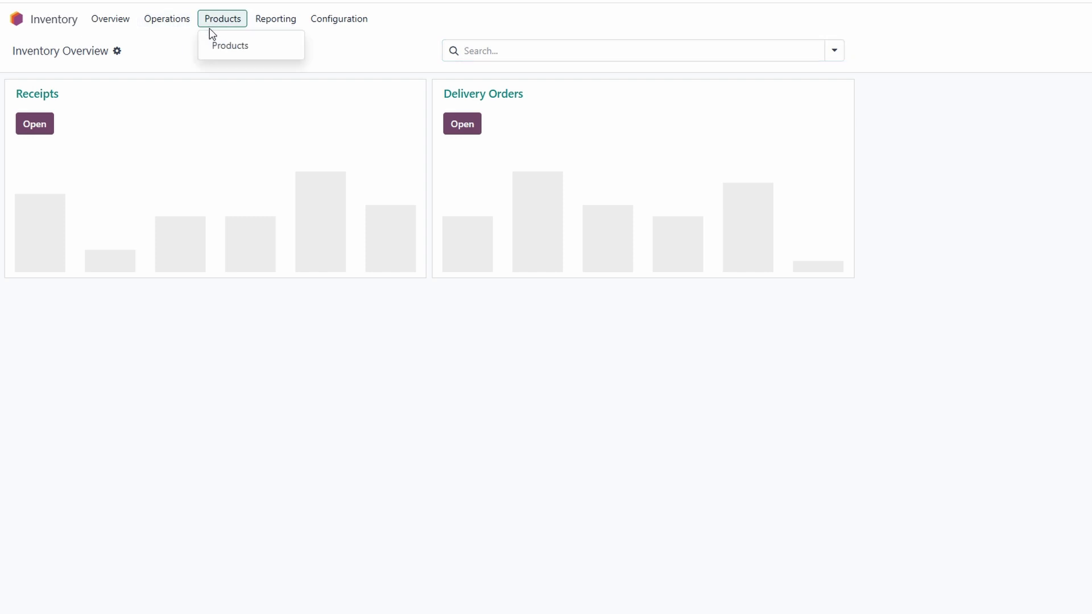
pyautogui.click(211, 45)
pyautogui.click(118, 104)
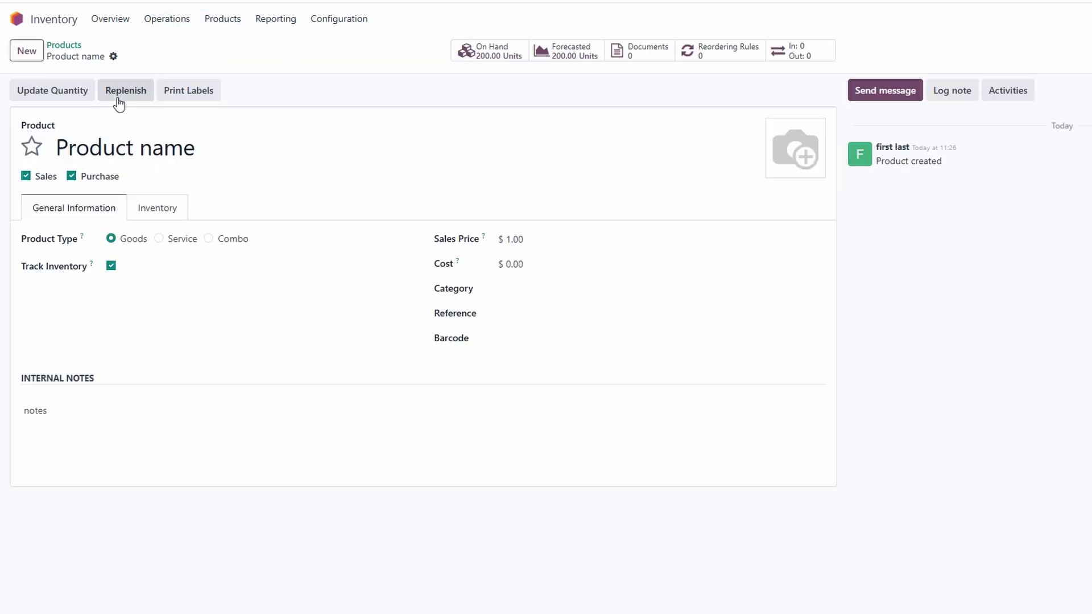
pyautogui.click(56, 89)
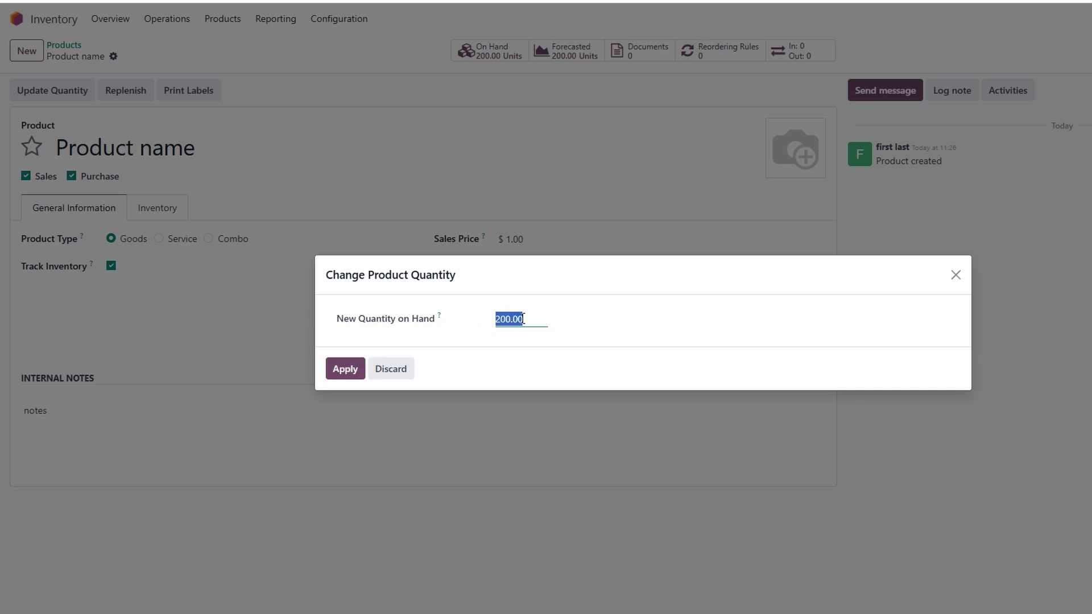
pyautogui.write('100')
pyautogui.click(336, 376)
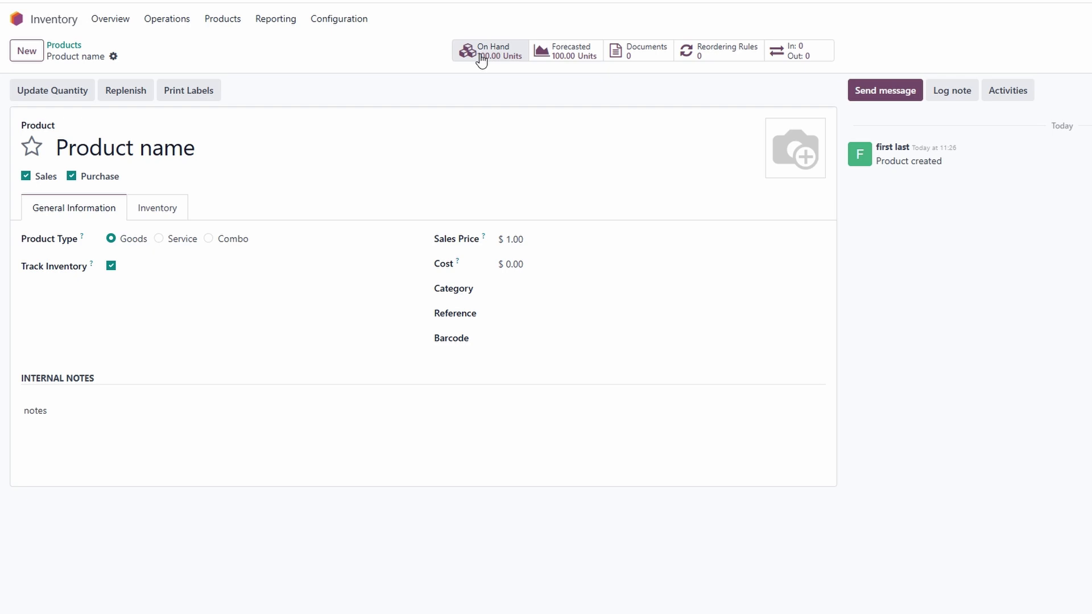
pyautogui.click(187, 93)
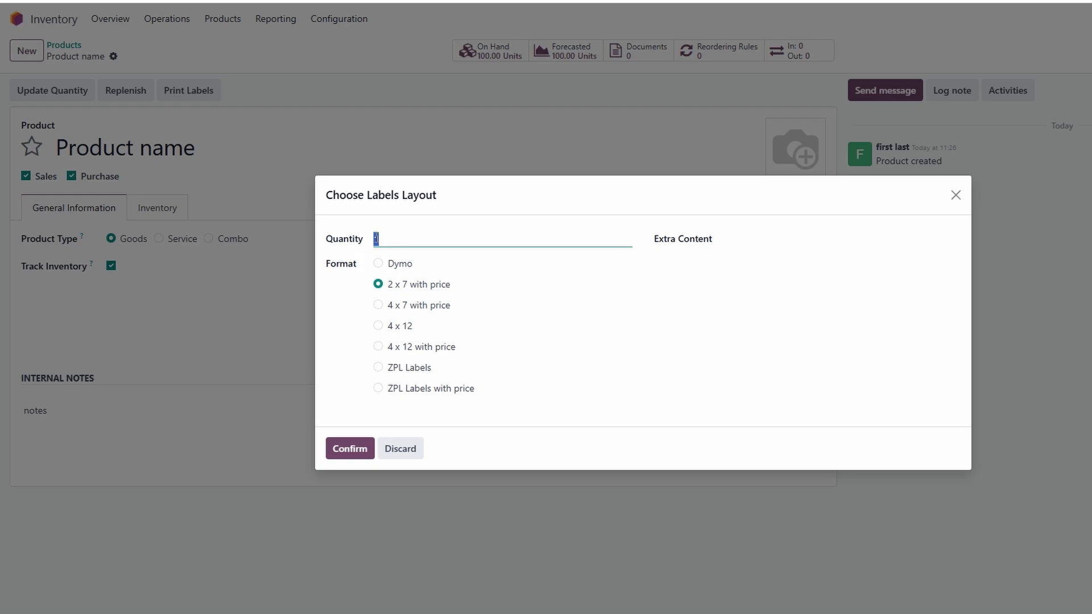
pyautogui.click(378, 305)
pyautogui.click(378, 326)
pyautogui.click(956, 195)
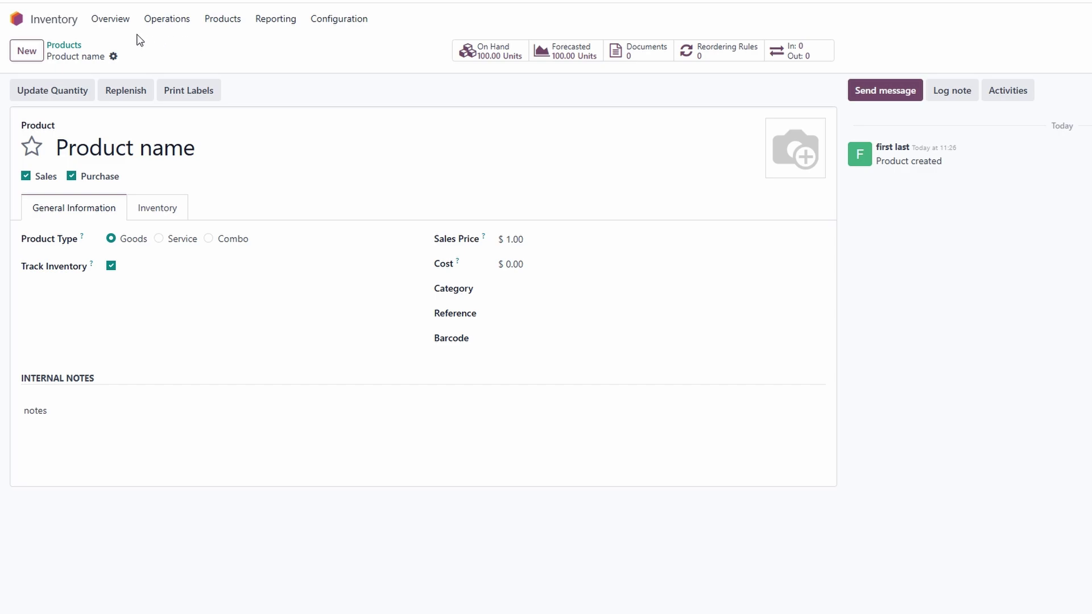
# Create a new receipt from the Overview and mark it as Todo, saving WH/IN/00001
pyautogui.click(112, 23)
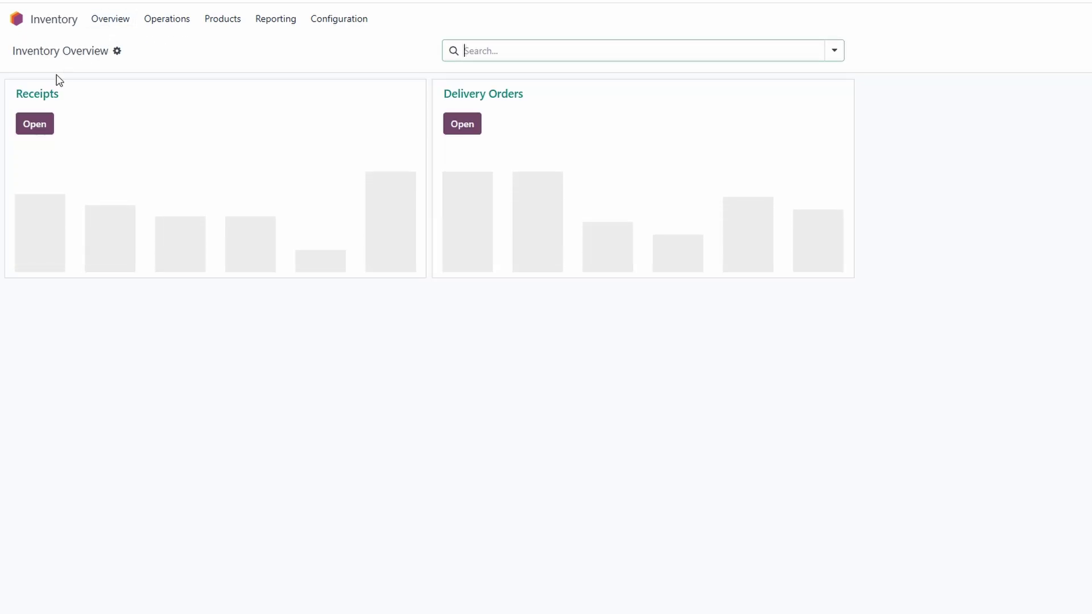
pyautogui.click(34, 121)
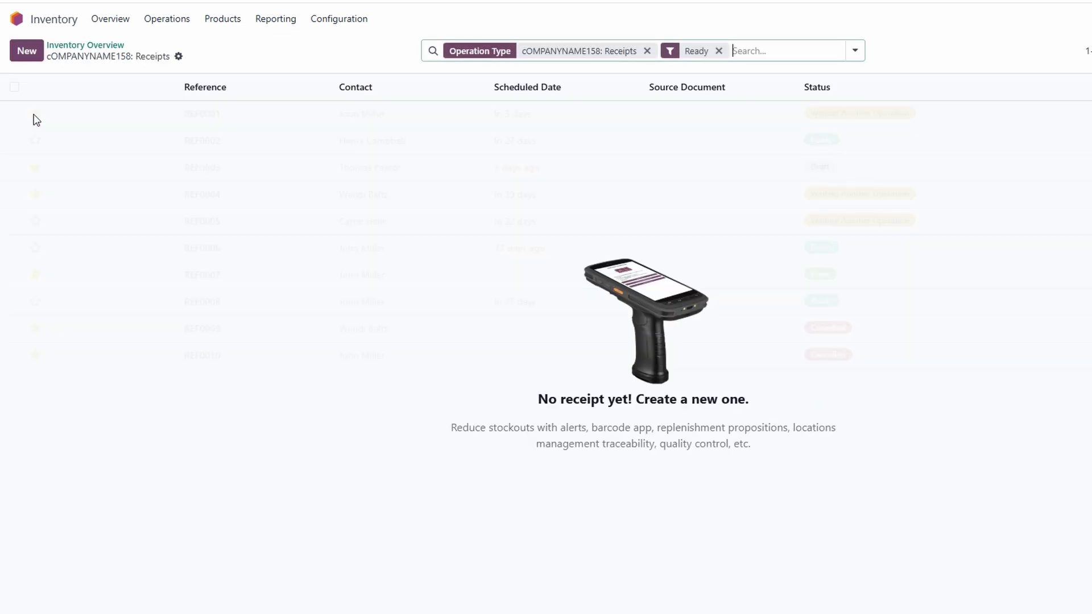
pyautogui.click(29, 50)
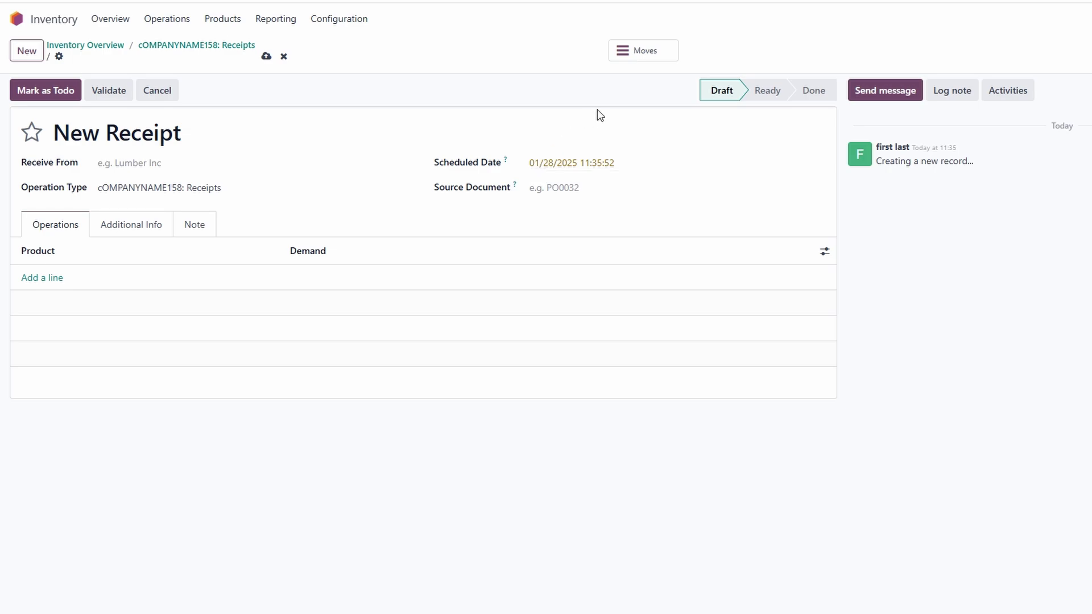
pyautogui.click(48, 93)
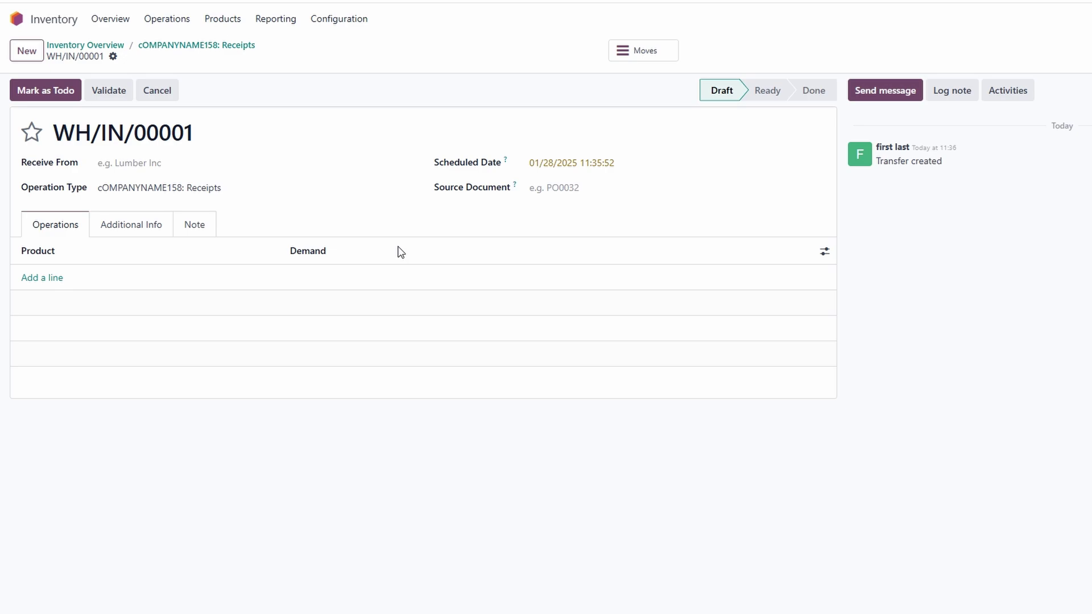
# Create delivery order WH/OUT/00001 with the company as its delivery address
pyautogui.hotkey('alt', 'Left')
pyautogui.click(470, 132)
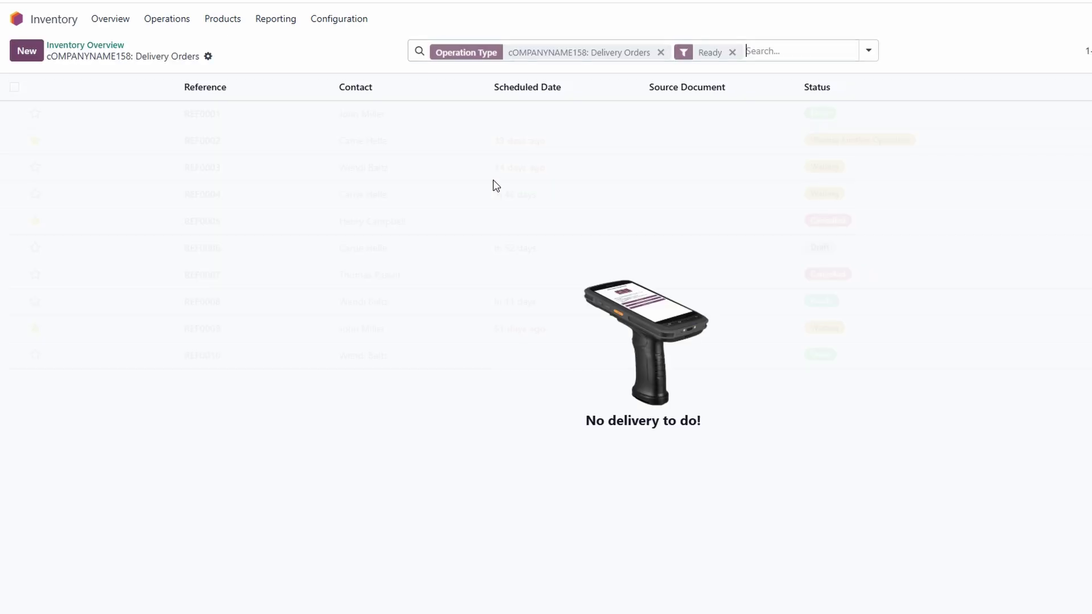
pyautogui.click(29, 52)
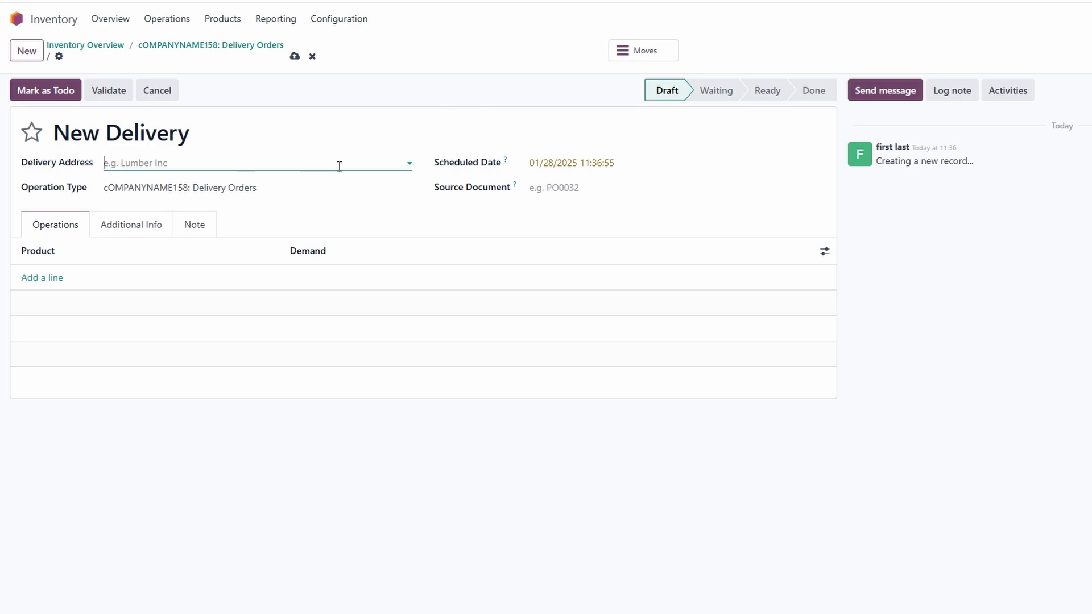
pyautogui.click(410, 163)
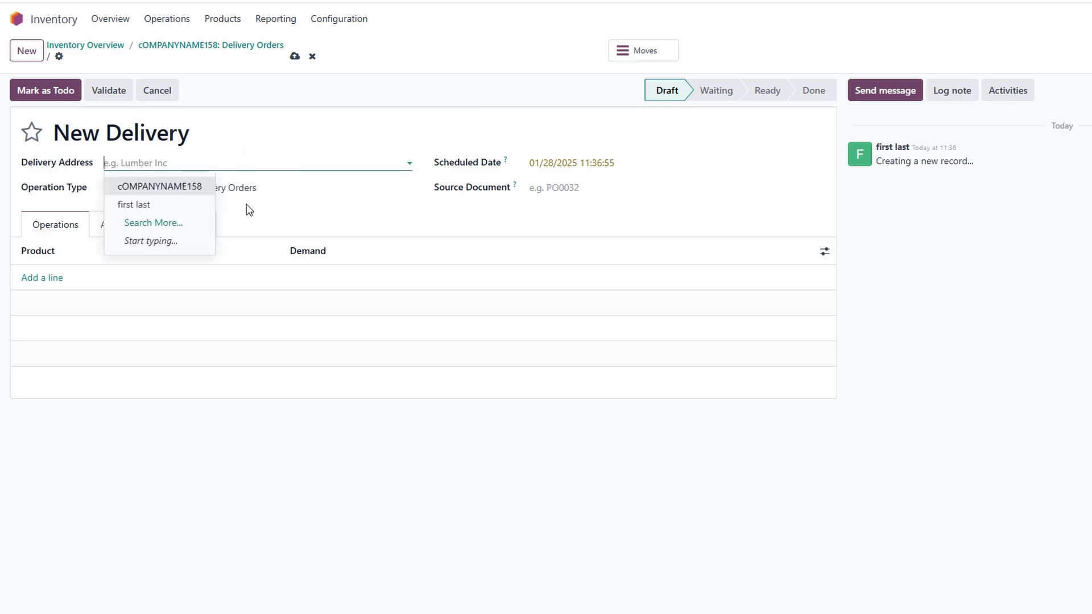
pyautogui.click(148, 191)
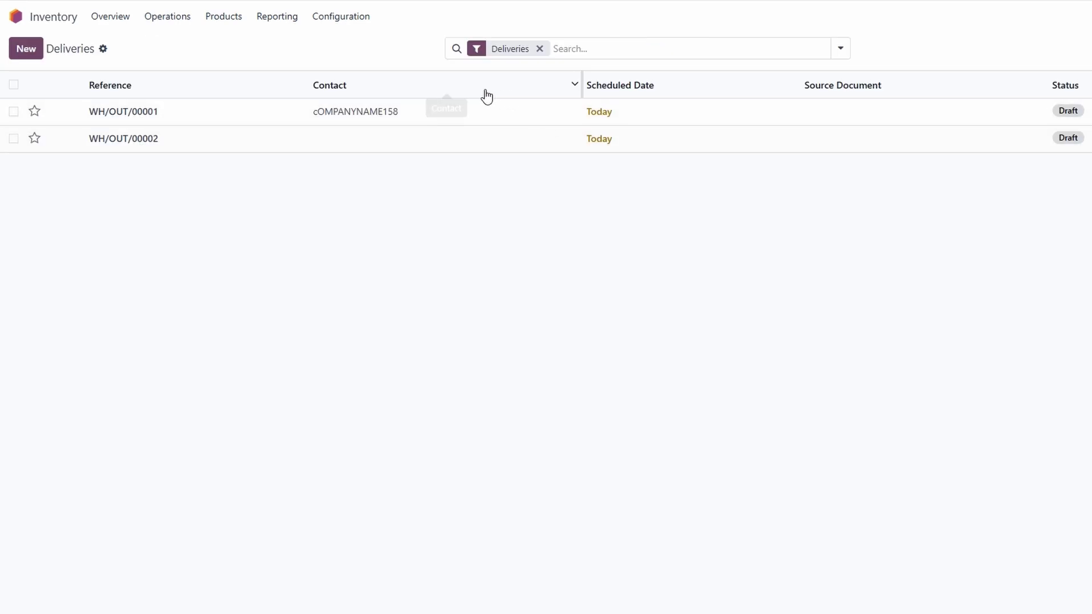
# Browse the Operations and Configuration menus, then go back to the Inventory Overview
pyautogui.click(178, 17)
pyautogui.click(340, 16)
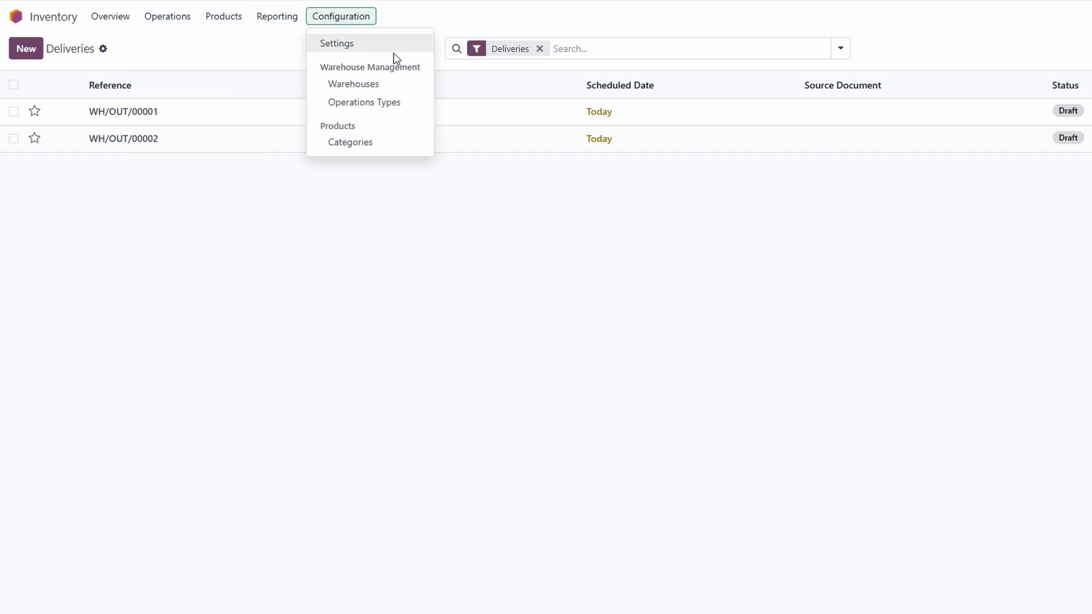
pyautogui.click(234, 250)
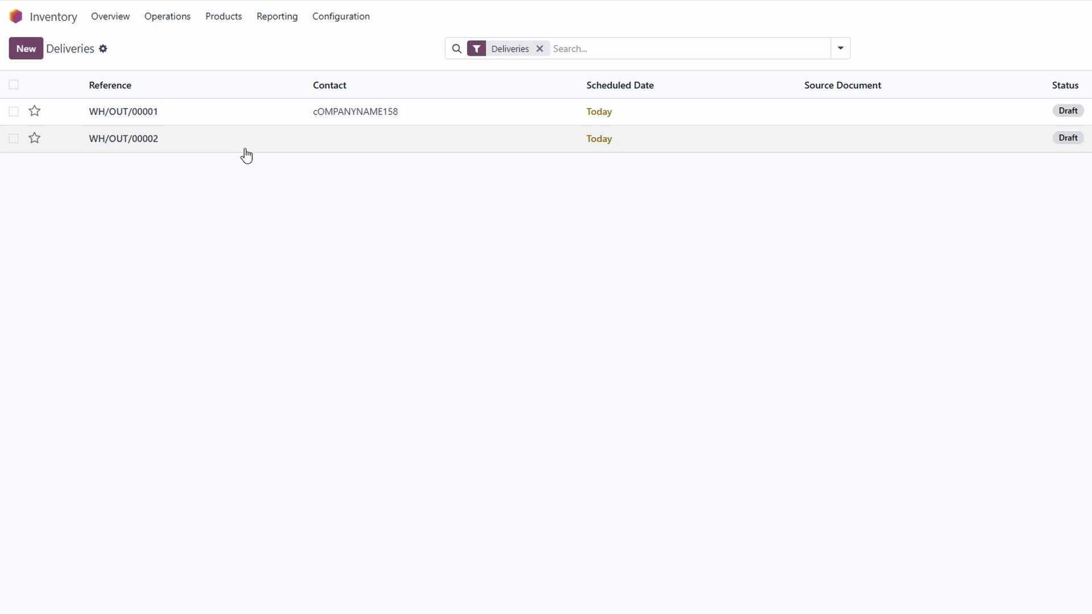
pyautogui.click(112, 17)
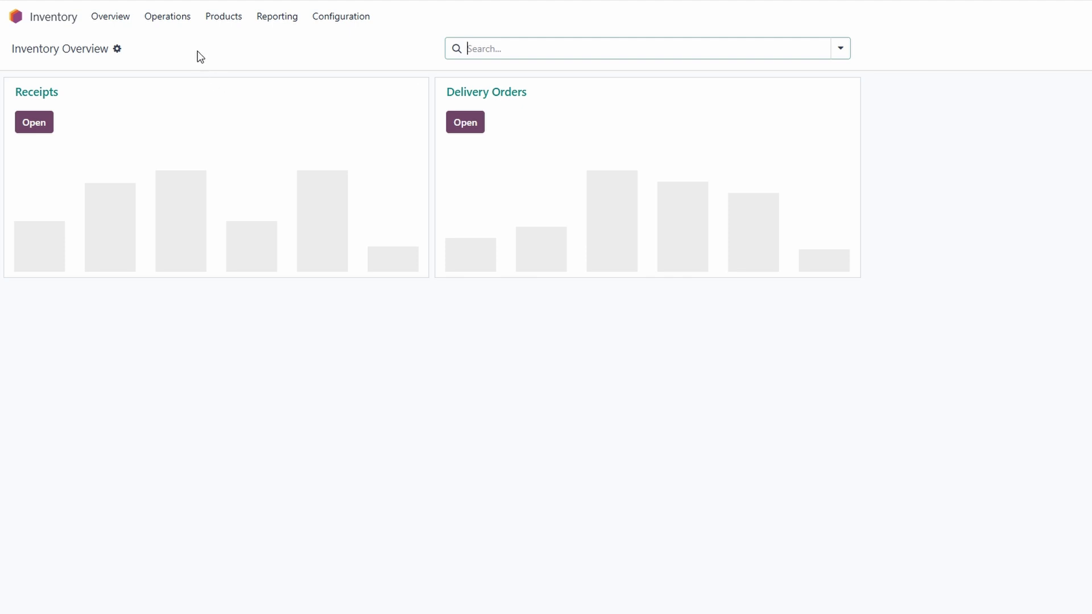
# Confirm the product's 100 counted units in Physical Inventory, then open its Product name record
pyautogui.click(157, 17)
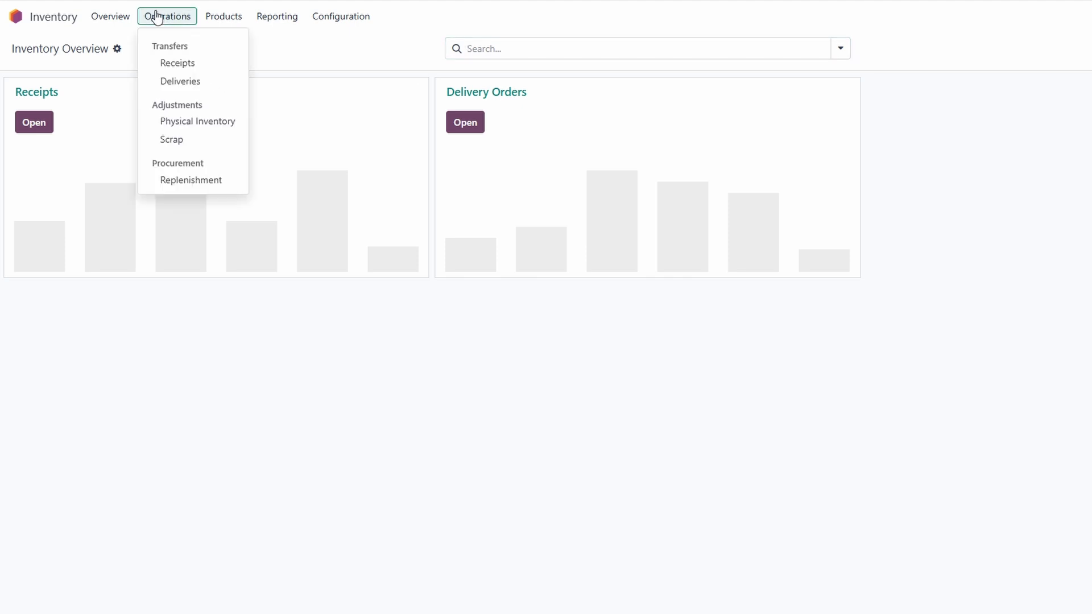
pyautogui.click(177, 127)
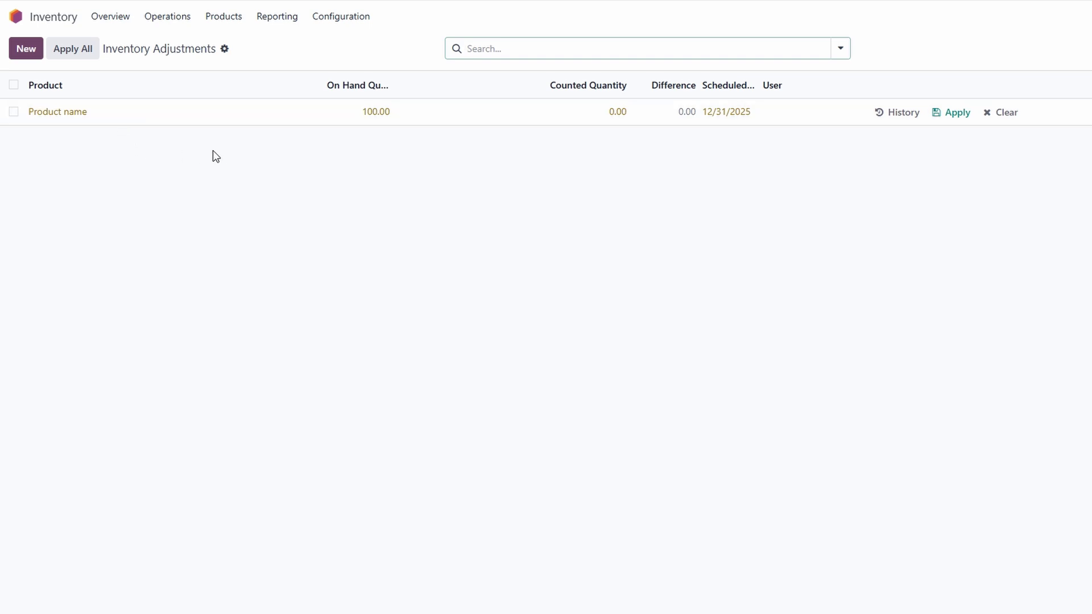
pyautogui.click(251, 116)
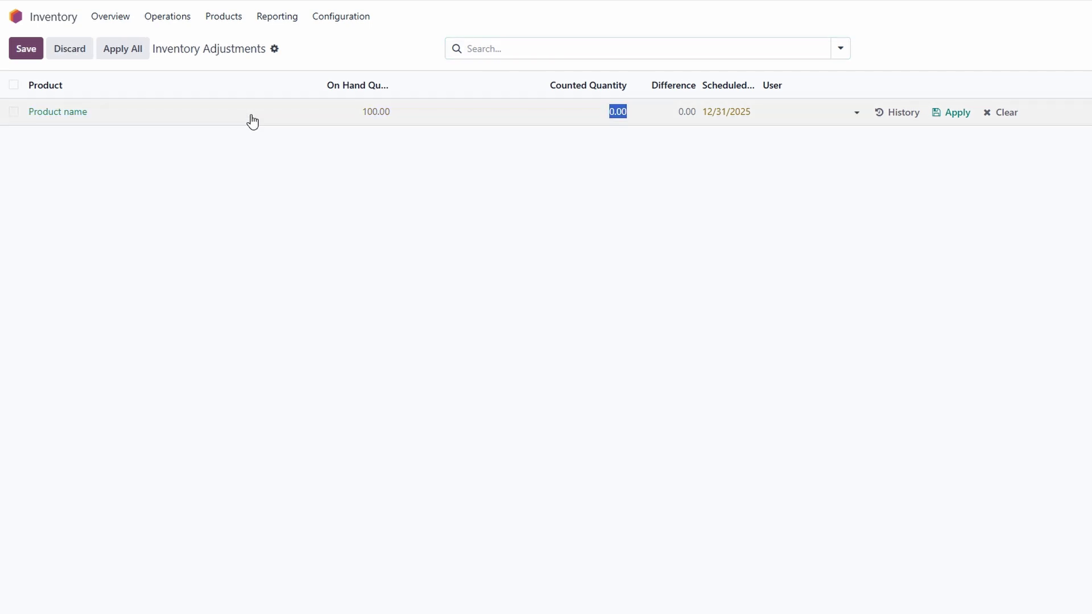
pyautogui.click(60, 109)
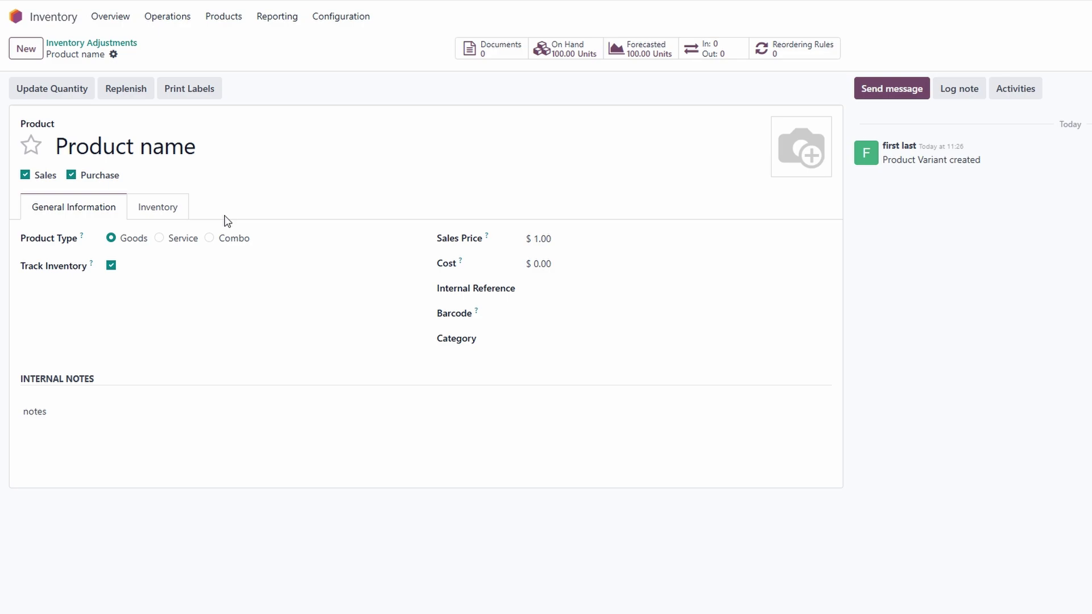
# Check the product in the Stock report and open the Moves Analysis report
pyautogui.click(285, 18)
pyautogui.click(273, 42)
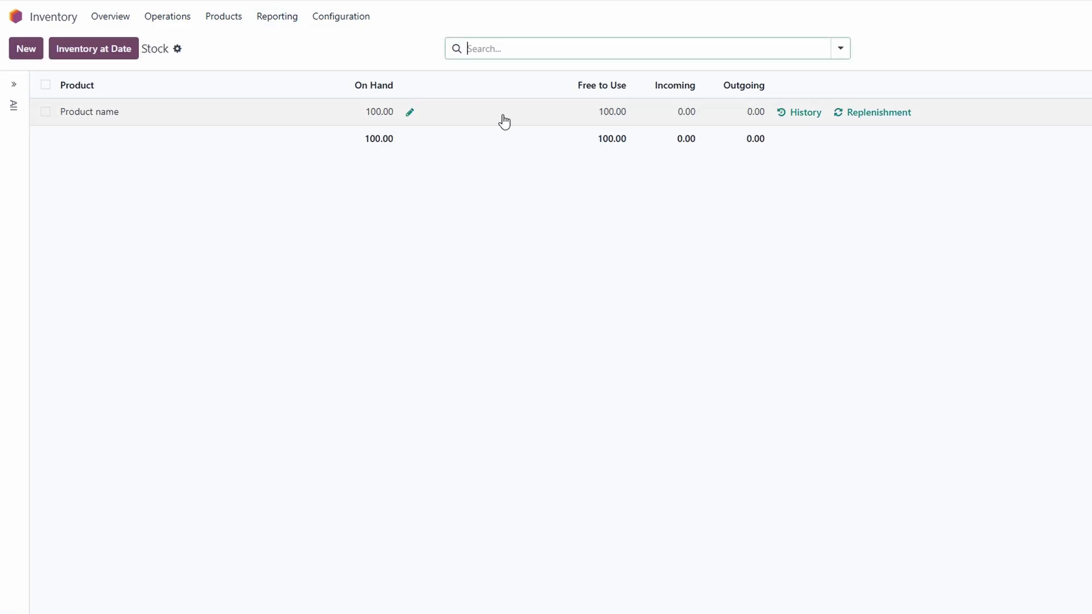
pyautogui.click(83, 113)
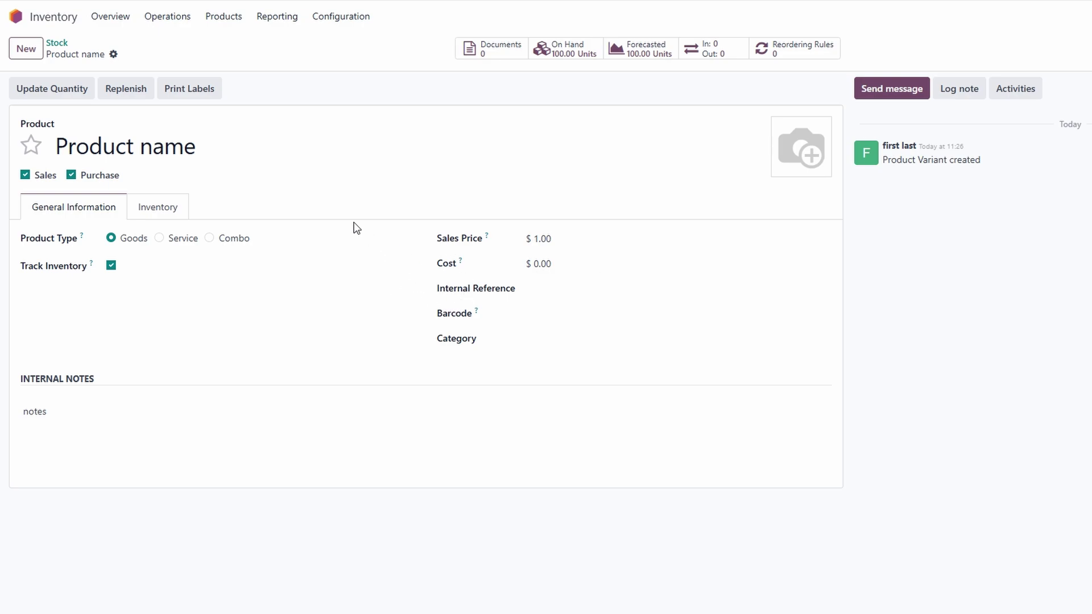
pyautogui.click(26, 13)
# Look over the Replenishment page and the Product and Configuration menus, leaving Moves Analysis at 300 units
pyautogui.click(166, 25)
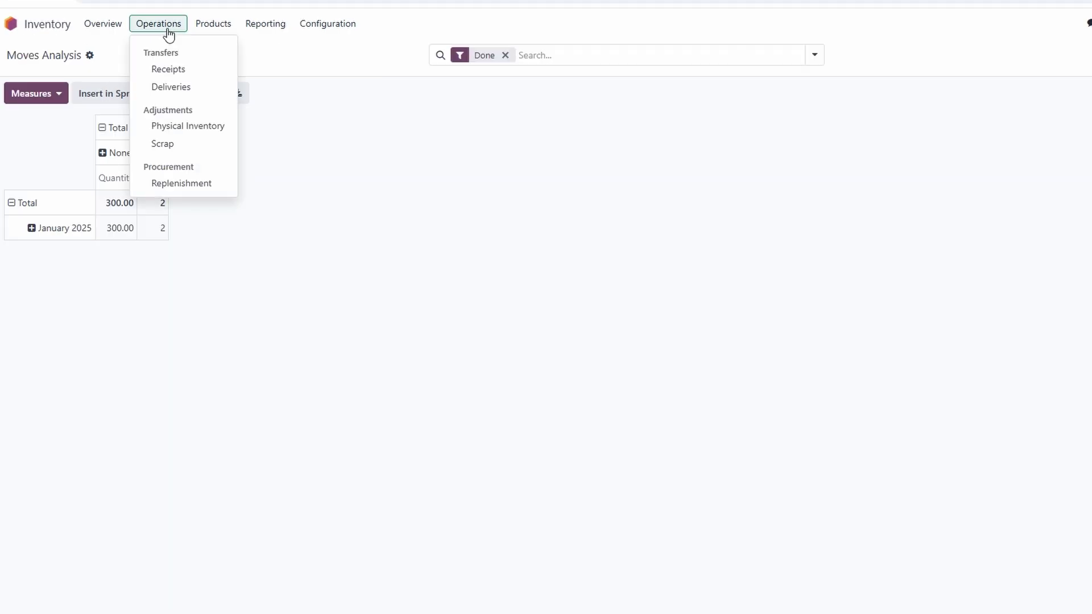
pyautogui.click(163, 182)
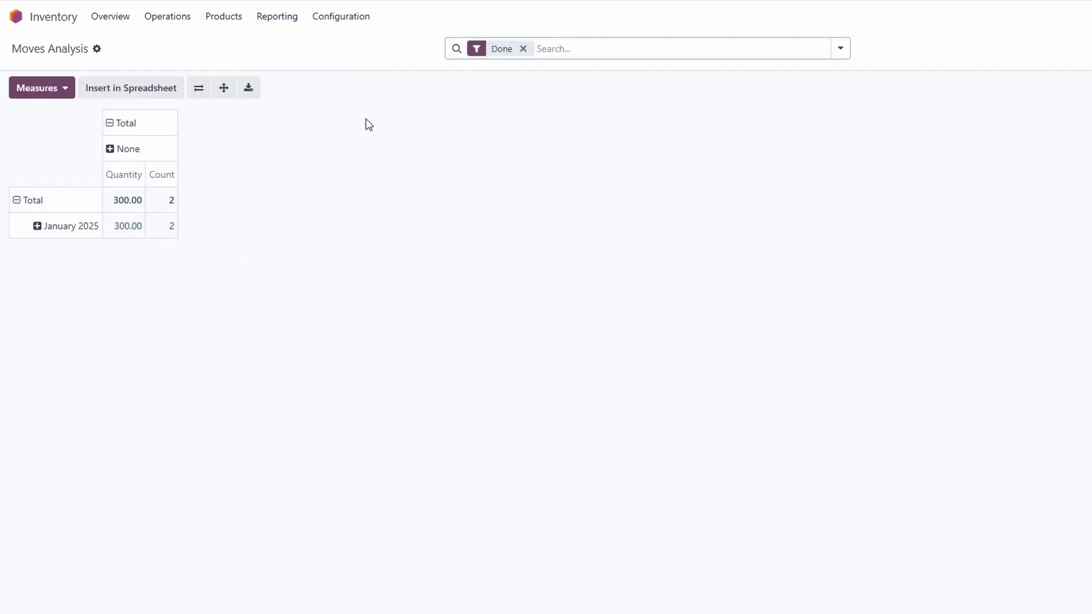
pyautogui.click(232, 32)
pyautogui.click(329, 25)
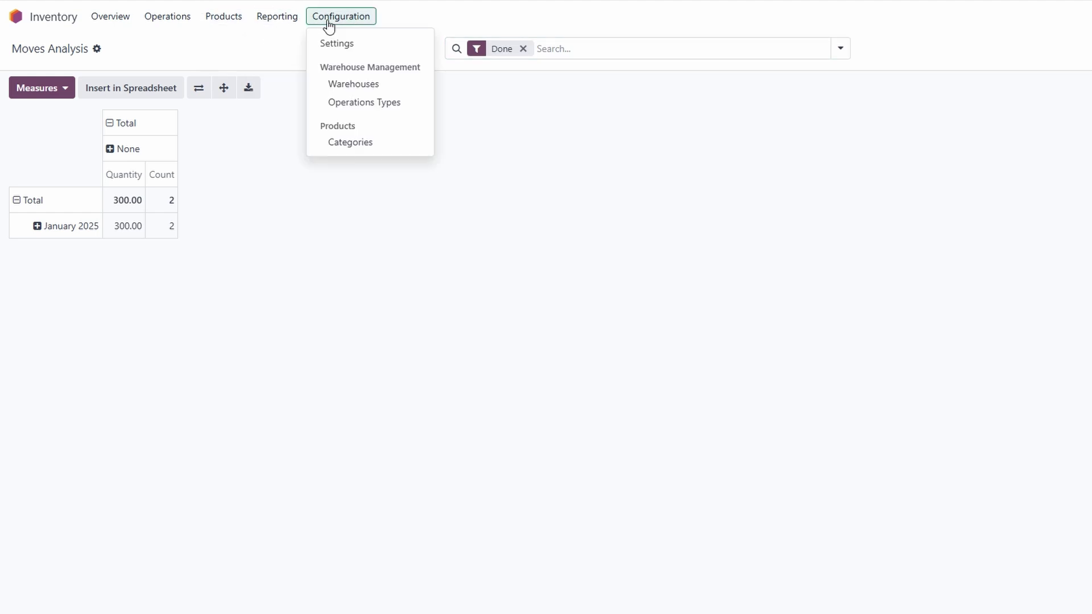
pyautogui.click(265, 118)
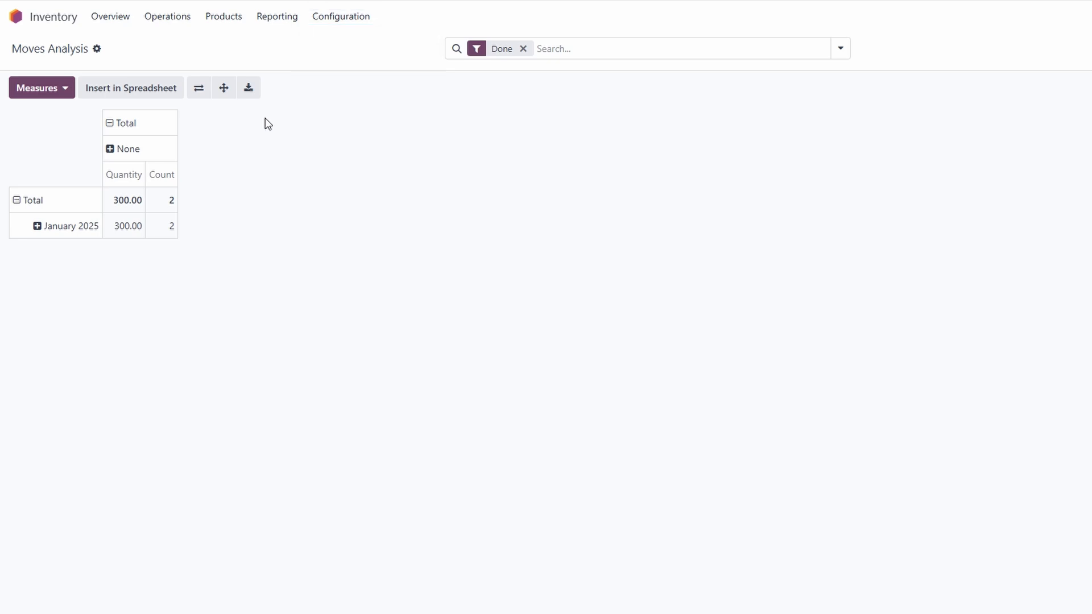